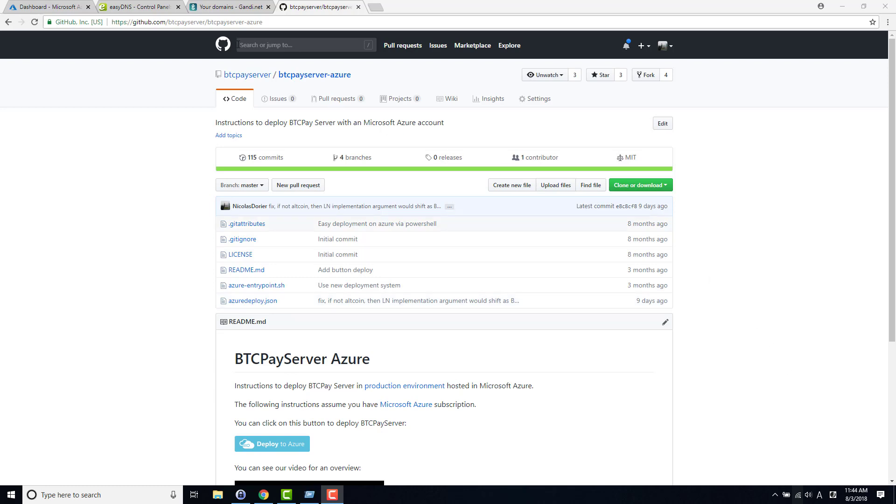
# Step: Select btcpayserver-azure in the GitHub repository address, then go to the easyDNS CNAME page for btcpayserver.org
pyautogui.click(210, 25)
pyautogui.click(214, 24)
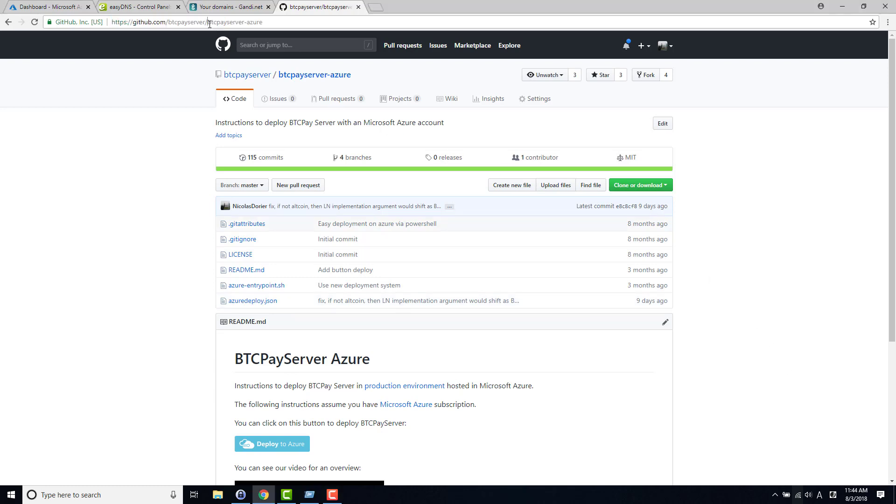
pyautogui.doubleClick(269, 21)
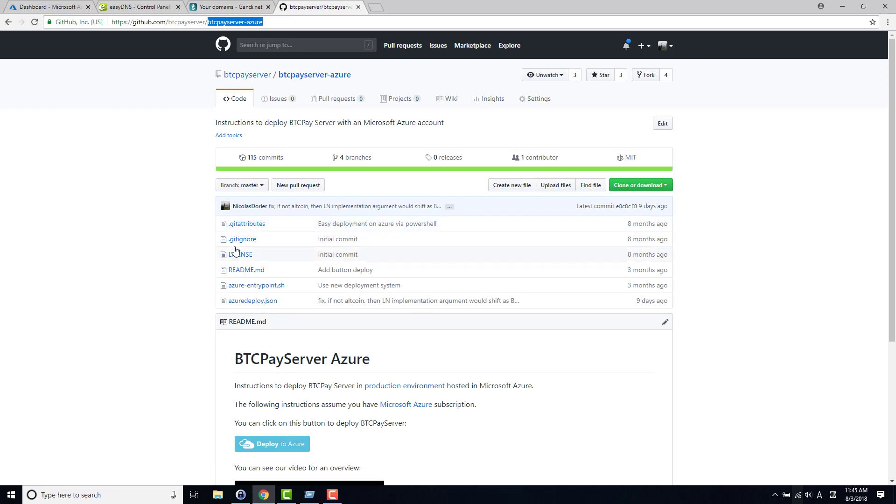
pyautogui.click(158, 9)
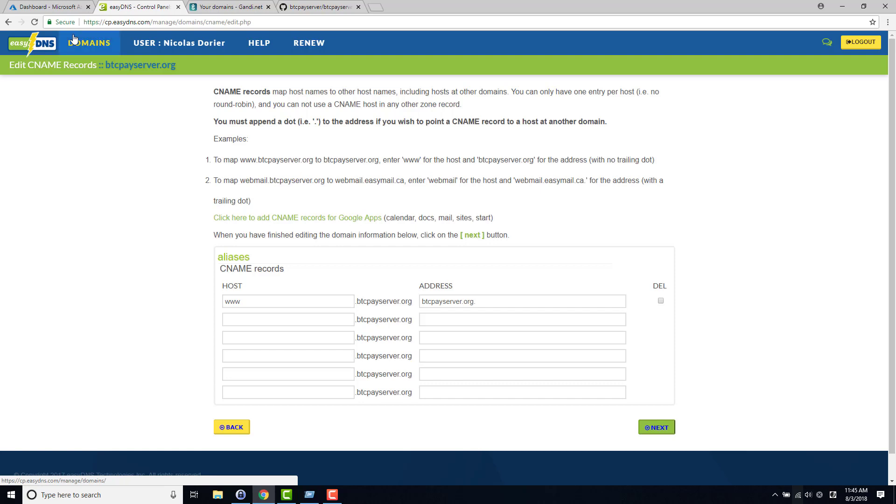
# Step: Show the Gandi.net domain list with btcpayserver.com and btcpayserver.co
pyautogui.click(213, 4)
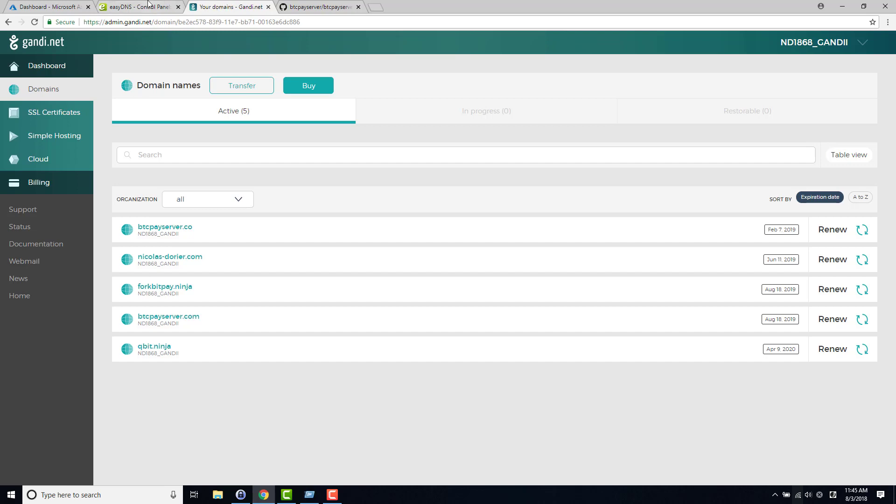
# Step: Go back to the btcpayserver.org CNAME records in easyDNS
pyautogui.click(145, 7)
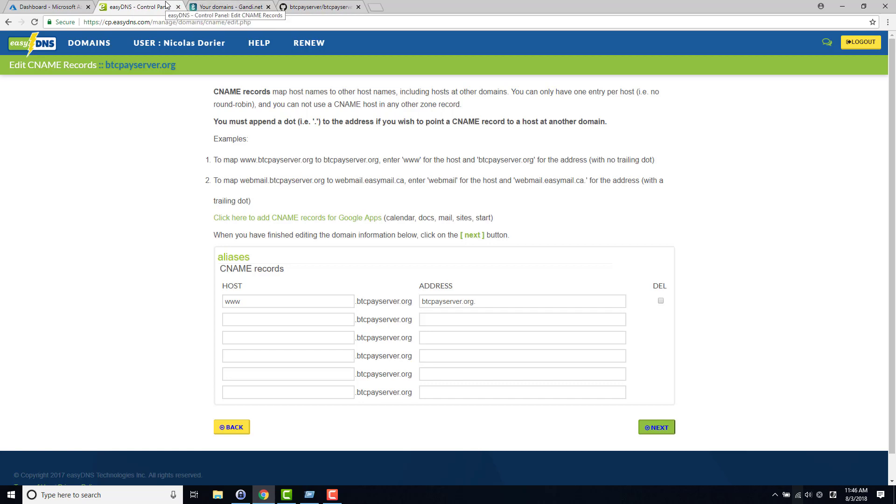
# Step: Return to the btcpayserver-azure GitHub repository and select github.com in its address
pyautogui.click(282, 10)
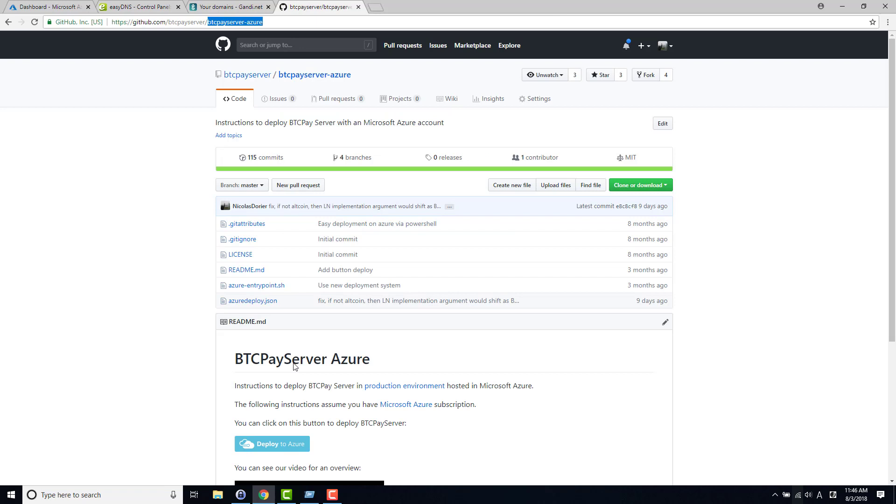
pyautogui.moveTo(116, 24); pyautogui.dragTo(177, 20)
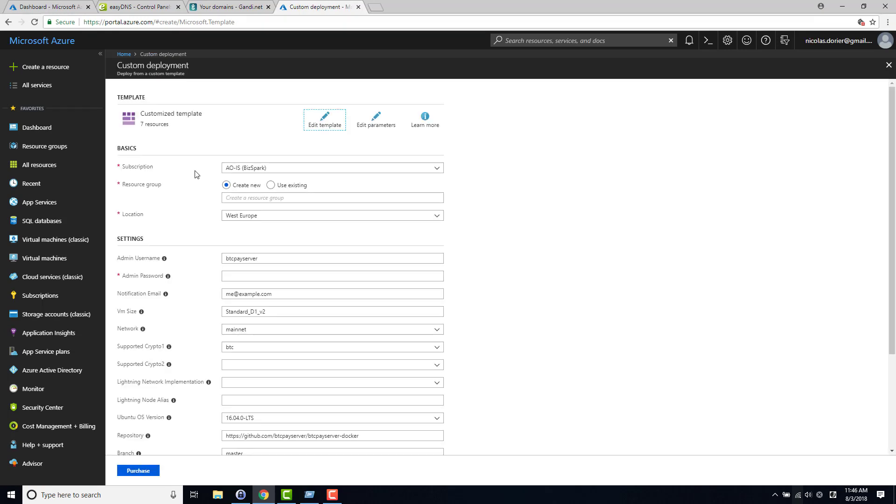
# Step: Name the new resource group demoofbtcpayserver and enter the admin password
pyautogui.click(229, 199)
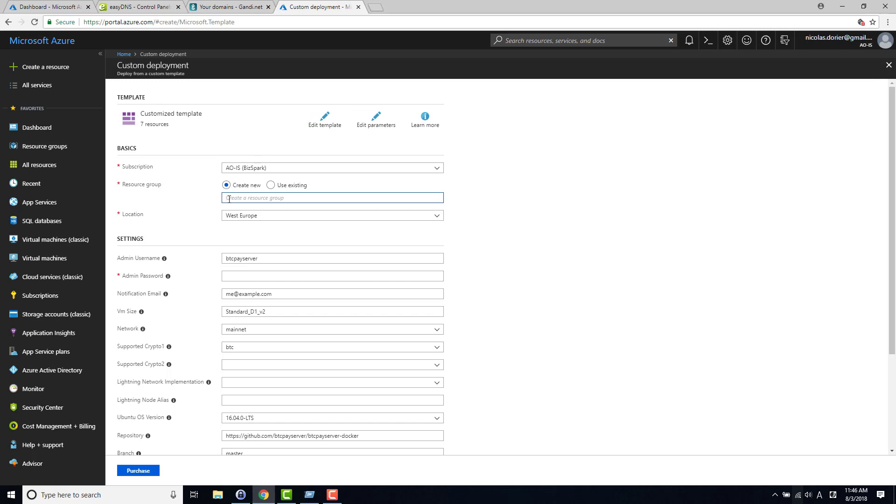
pyautogui.write('d')
pyautogui.press('Tab')
pyautogui.press('Tab')
pyautogui.press('Tab')
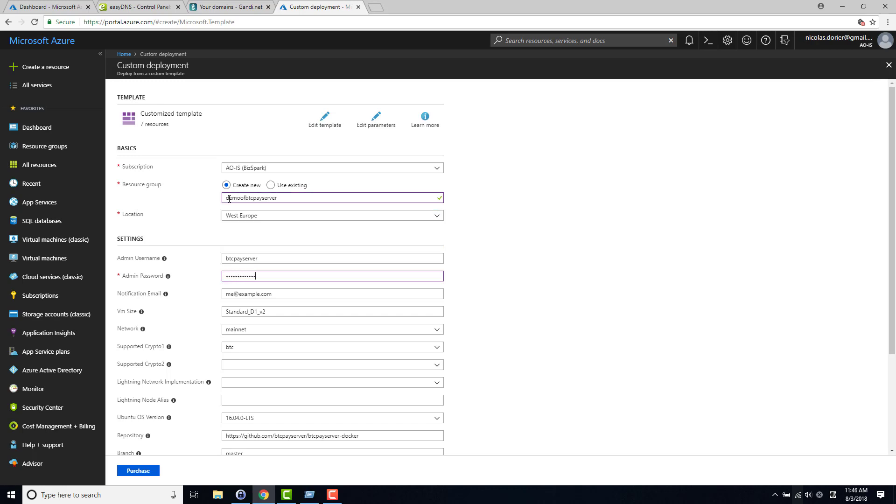
pyautogui.write('•••')
pyautogui.press('Tab')
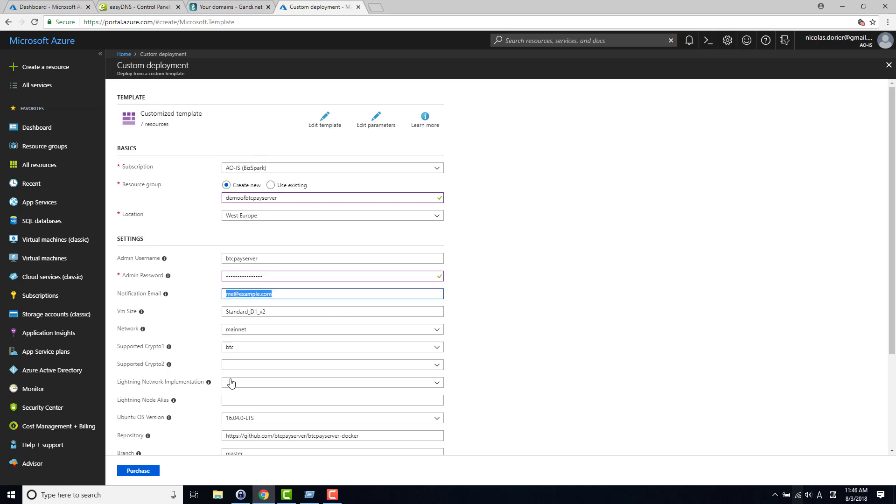
pyautogui.click(219, 354)
# Step: Keep btc as cryptocurrency, choose lnd for Lightning, agree to the terms and submit
pyautogui.click(241, 351)
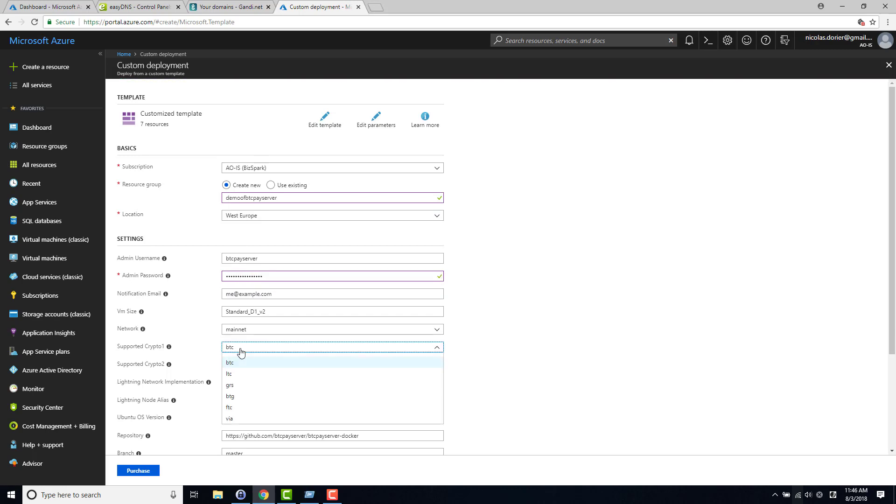
pyautogui.click(241, 352)
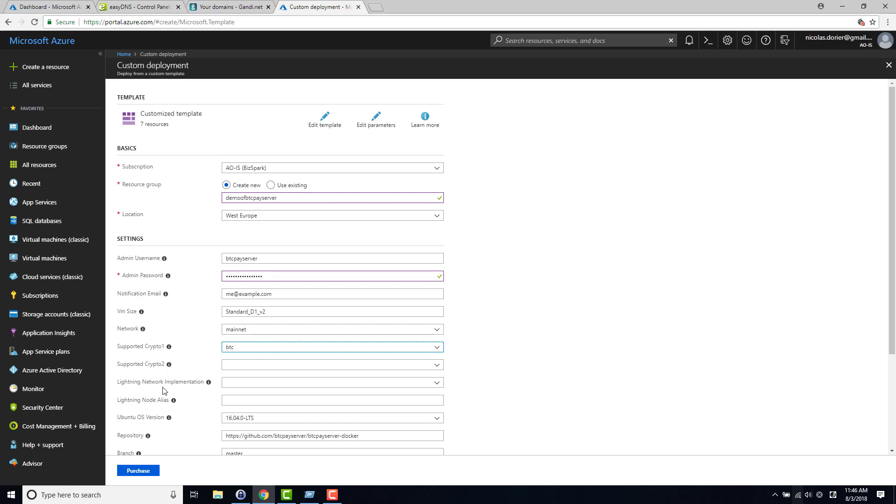
pyautogui.click(229, 384)
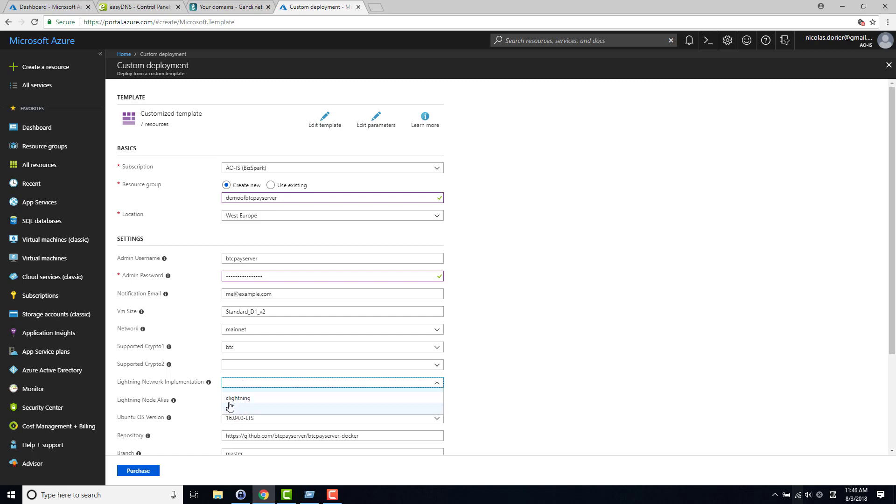
pyautogui.click(230, 411)
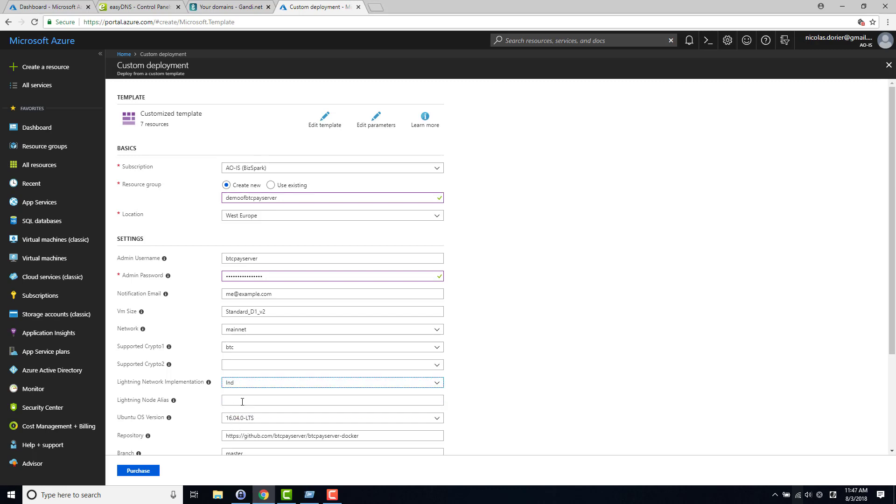
pyautogui.scroll(-1, 458, 364)
pyautogui.scroll(-2, 456, 378)
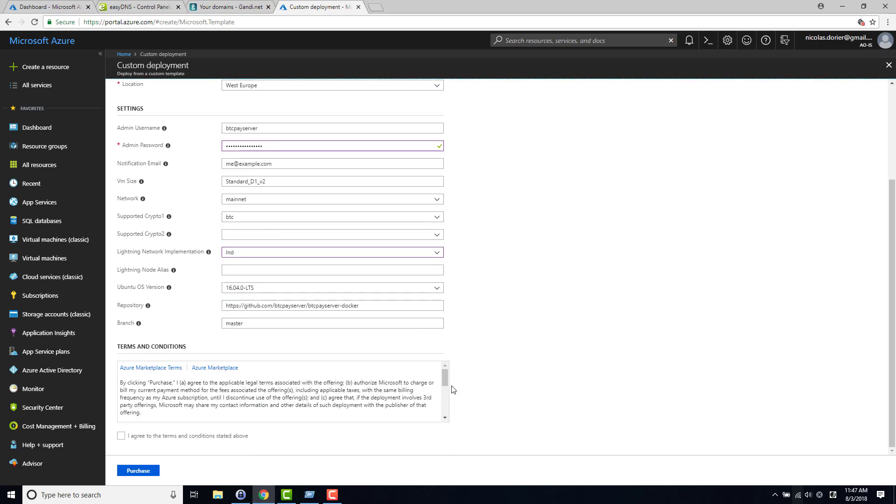
pyautogui.click(177, 436)
pyautogui.click(149, 471)
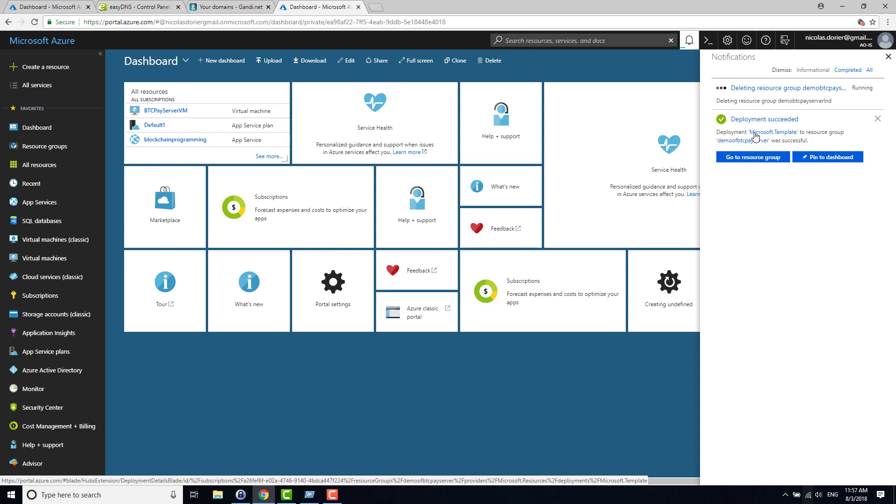
# Step: Open the succeeded Microsoft.Template deployment's Outputs and inspect the server URL value
pyautogui.click(753, 135)
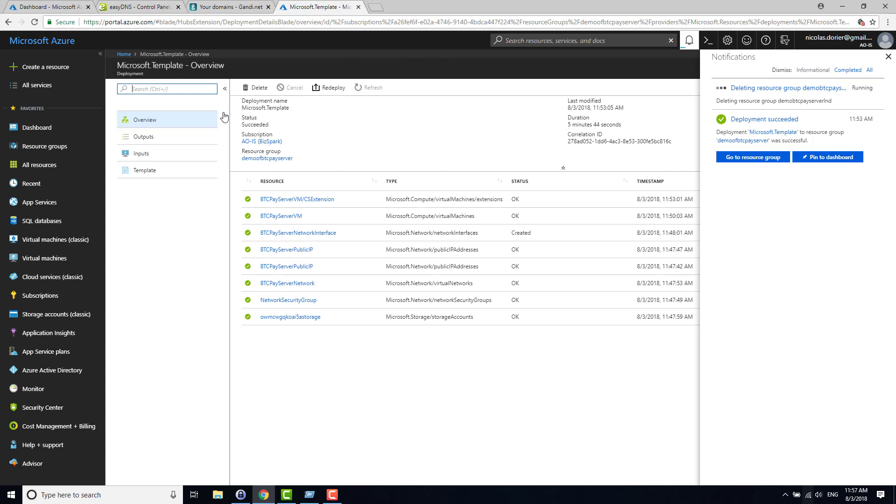
pyautogui.click(145, 140)
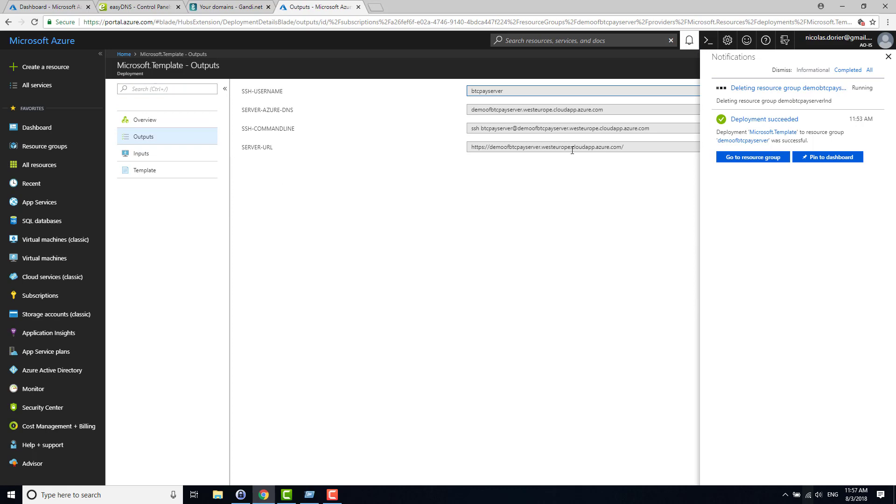
pyautogui.moveTo(628, 150); pyautogui.dragTo(402, 149)
pyautogui.click(400, 151)
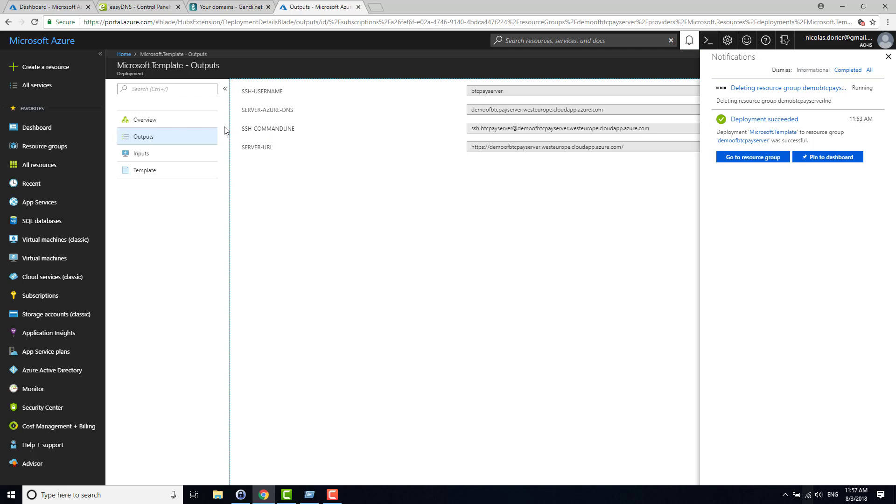
# Step: Go to demoofbtcpayserver's Microsoft.Template deployment outputs and select the whole SERVER-URL value
pyautogui.click(54, 151)
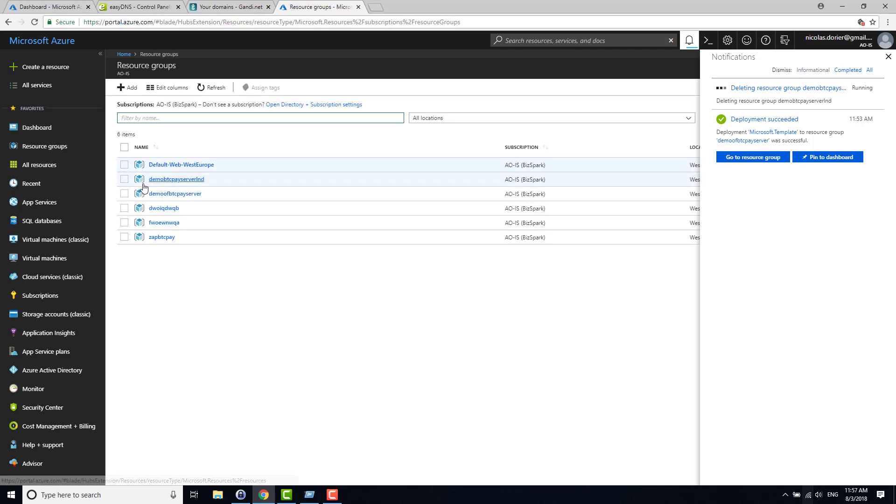
pyautogui.click(189, 196)
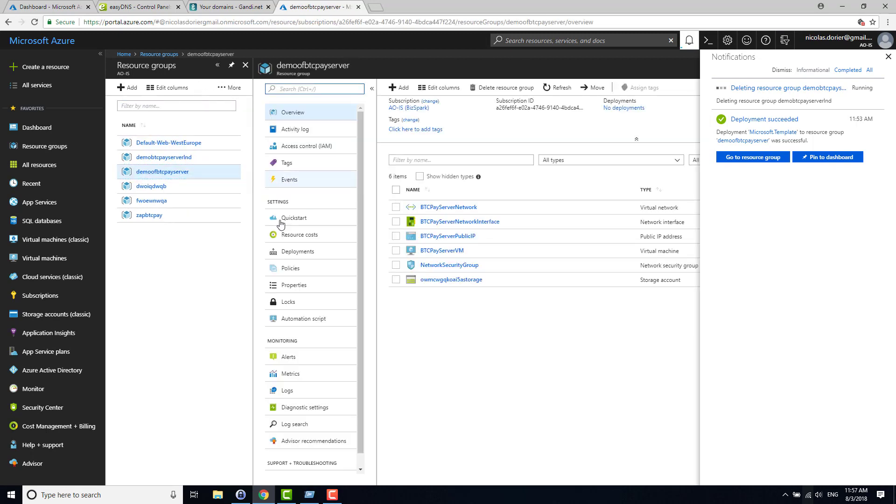
pyautogui.click(318, 257)
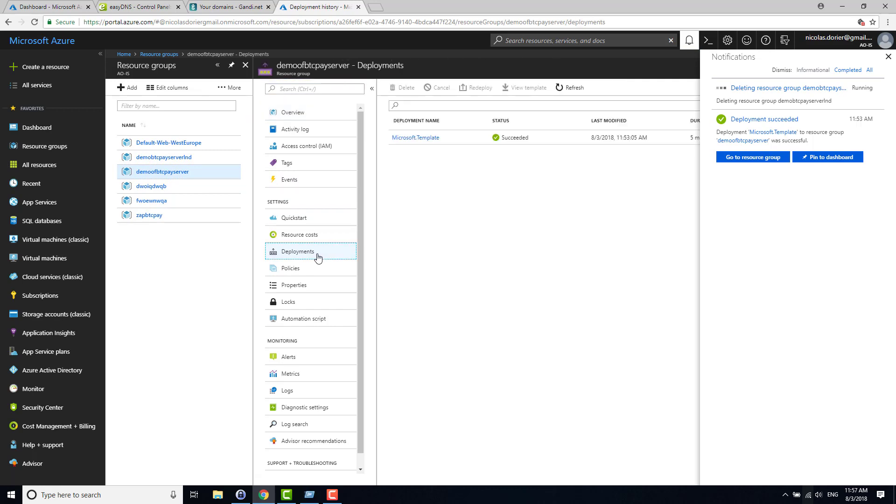
pyautogui.click(408, 139)
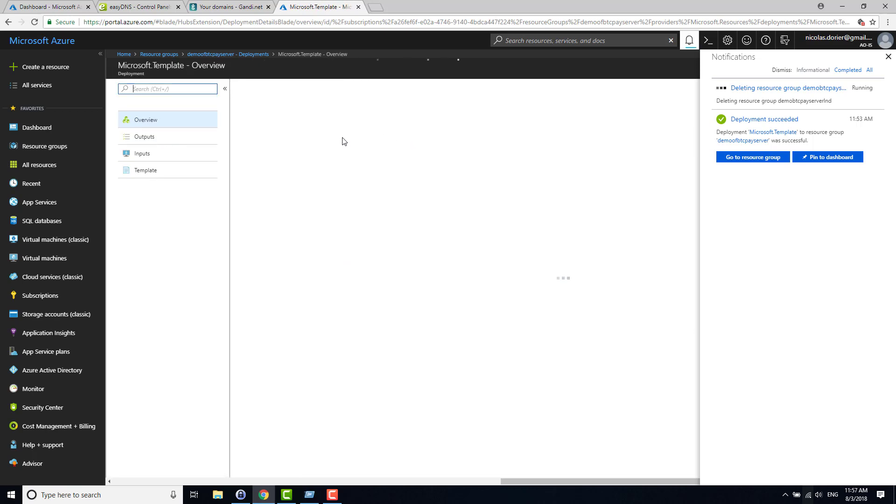
pyautogui.click(151, 139)
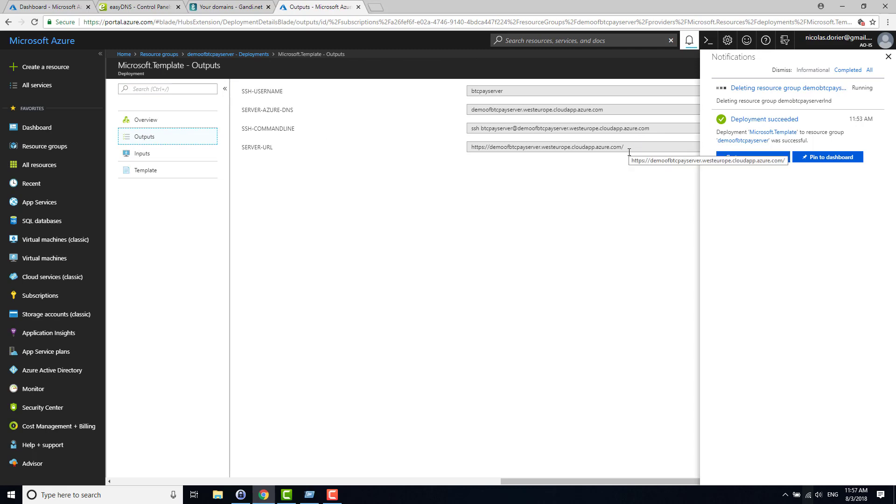
pyautogui.click(552, 150)
pyautogui.click(472, 150)
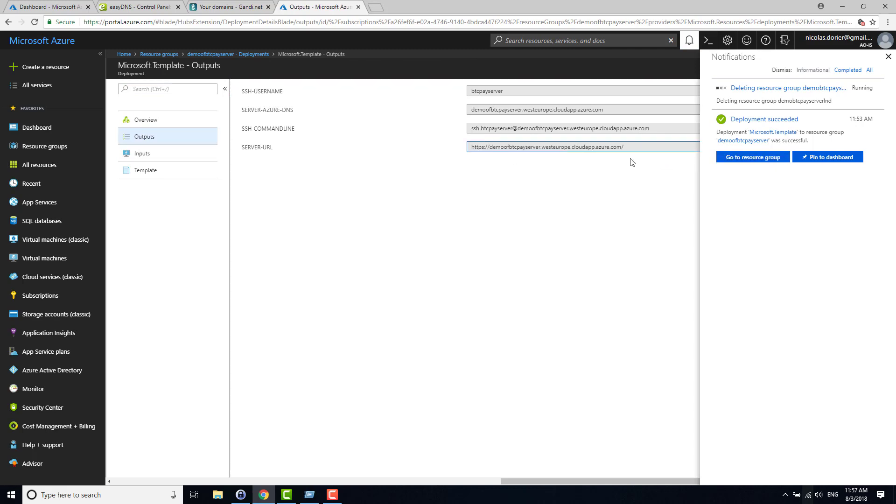
pyautogui.moveTo(643, 148); pyautogui.dragTo(442, 162)
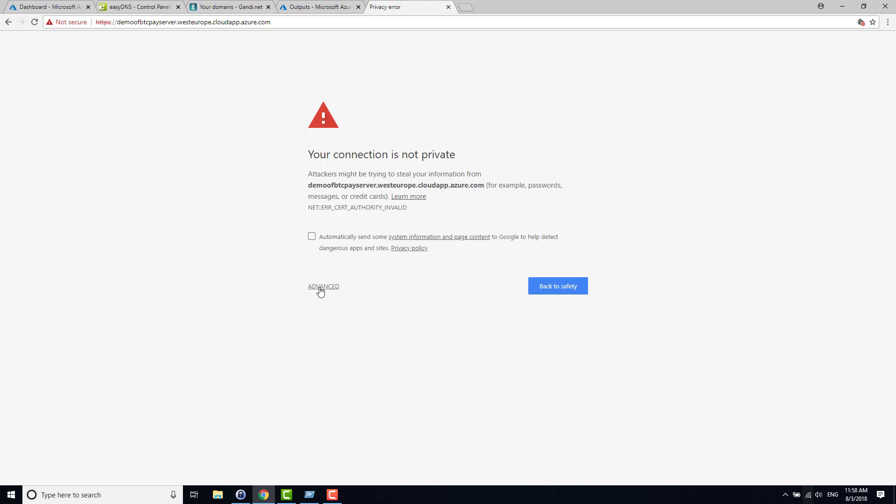
# Step: Bypass the invalid-certificate warning for the cloudapp.azure.com address via Advanced and proceed
pyautogui.click(219, 22)
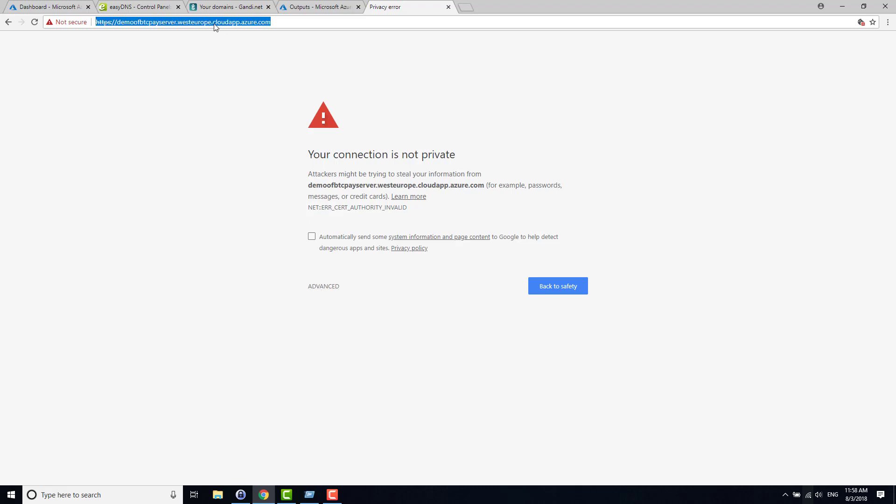
pyautogui.click(213, 22)
pyautogui.keyDown('shift'); pyautogui.click(303, 26); pyautogui.keyUp('shift')
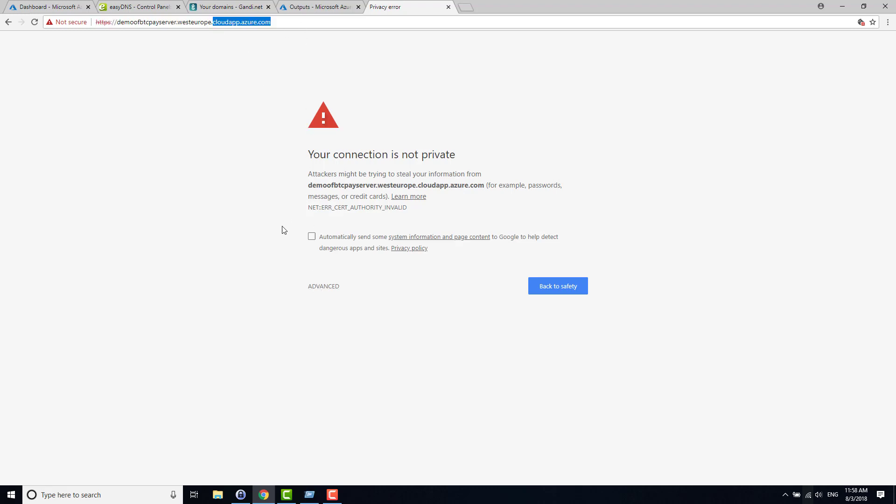
pyautogui.click(282, 248)
pyautogui.click(313, 288)
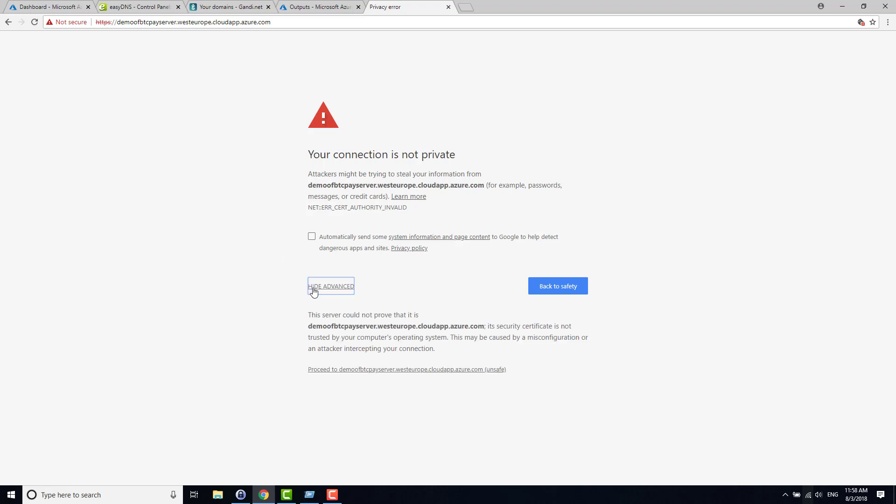
pyautogui.click(348, 372)
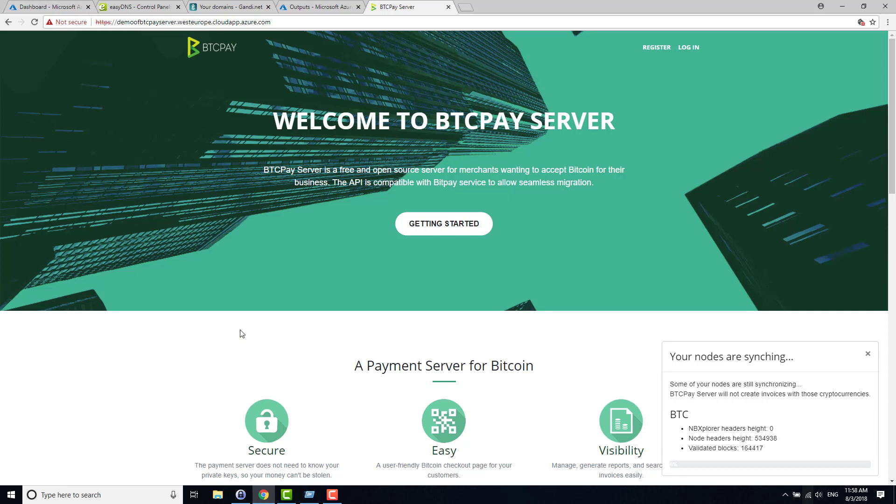
# Step: Register a new account with the admin e-mail and a password, then submit
pyautogui.click(656, 47)
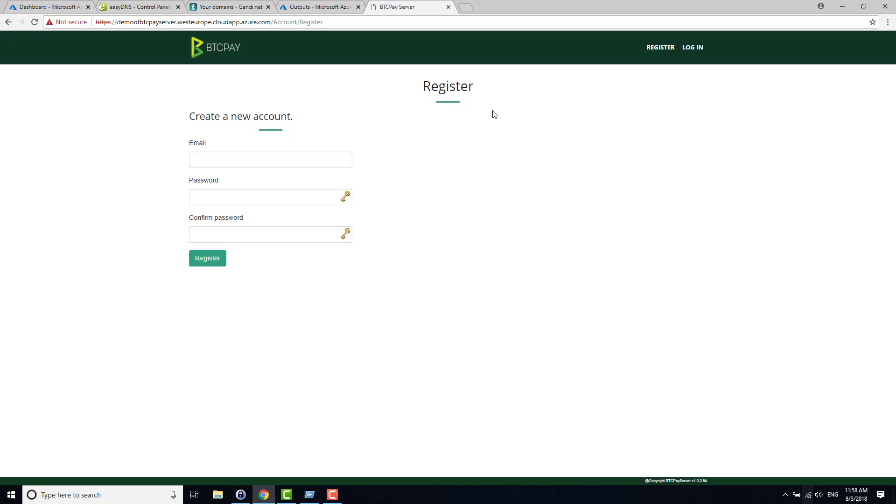
pyautogui.click(292, 159)
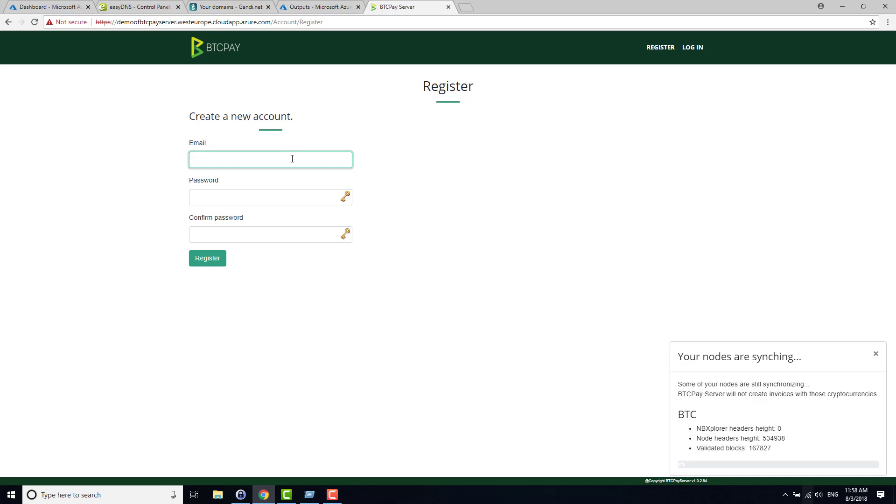
pyautogui.press('Tab')
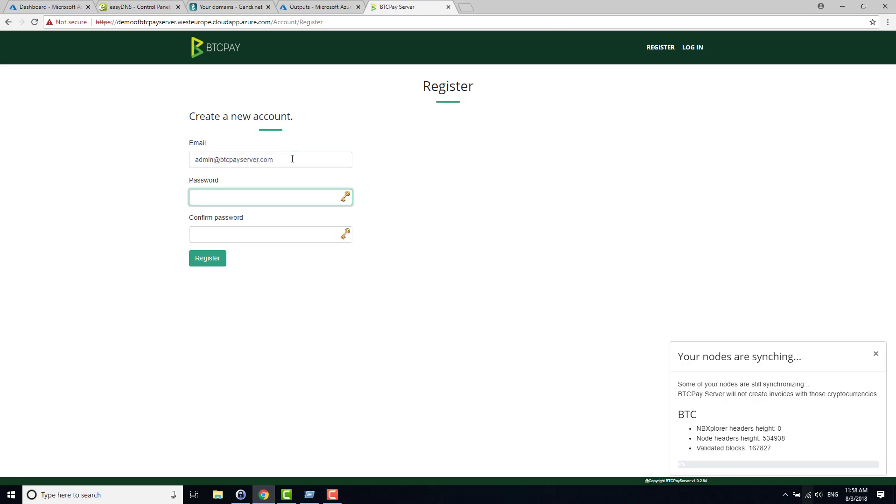
pyautogui.write('••••••••')
pyautogui.press('Tab')
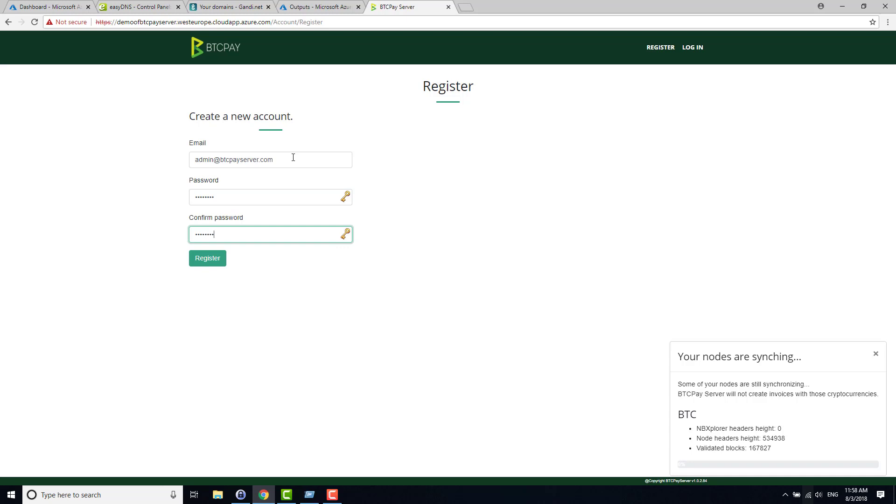
pyautogui.press('Tab')
pyautogui.press('Return')
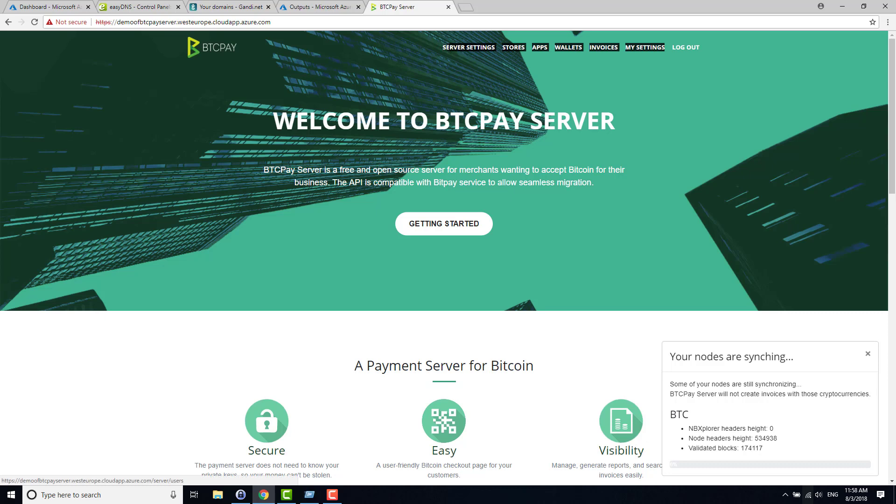
# Step: Check the current domain under Server Settings > Maintenance, then return to easyDNS CNAME records
pyautogui.click(482, 52)
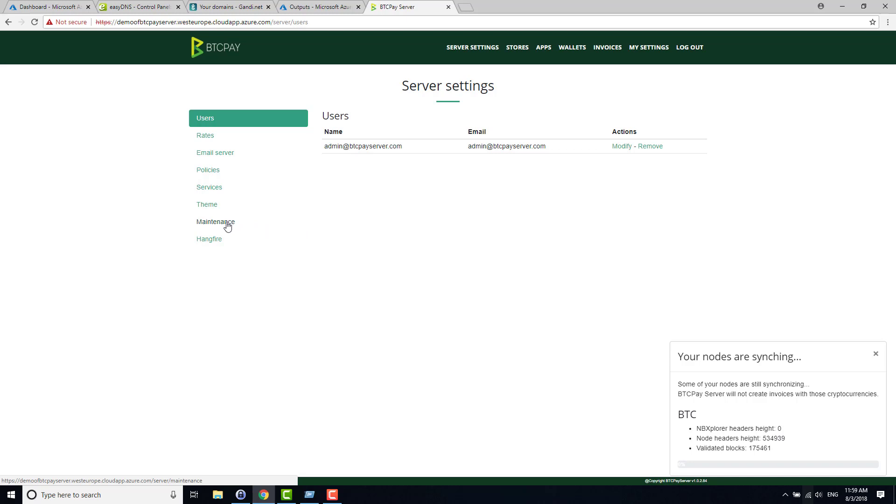
pyautogui.click(201, 223)
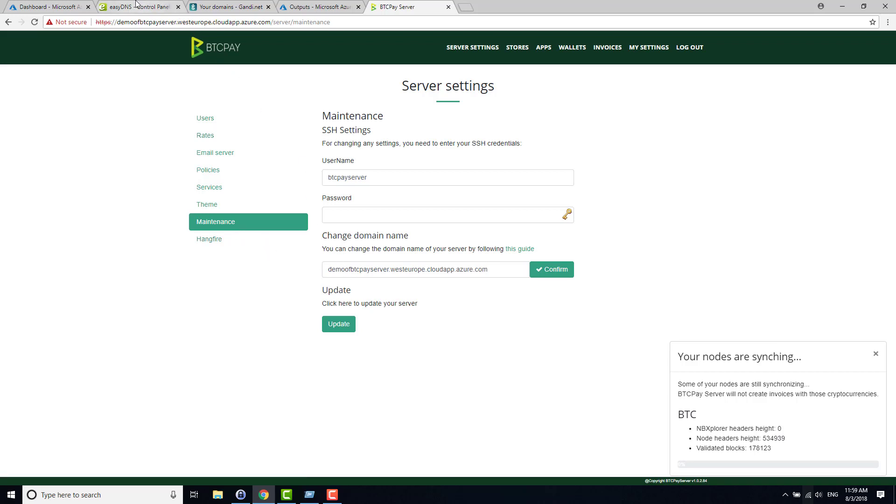
pyautogui.click(164, 6)
pyautogui.moveTo(161, 47)
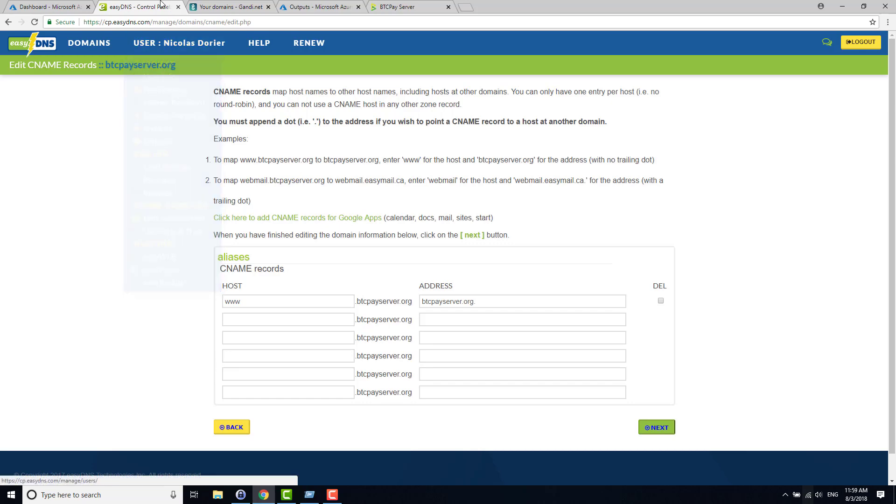
pyautogui.click(316, 6)
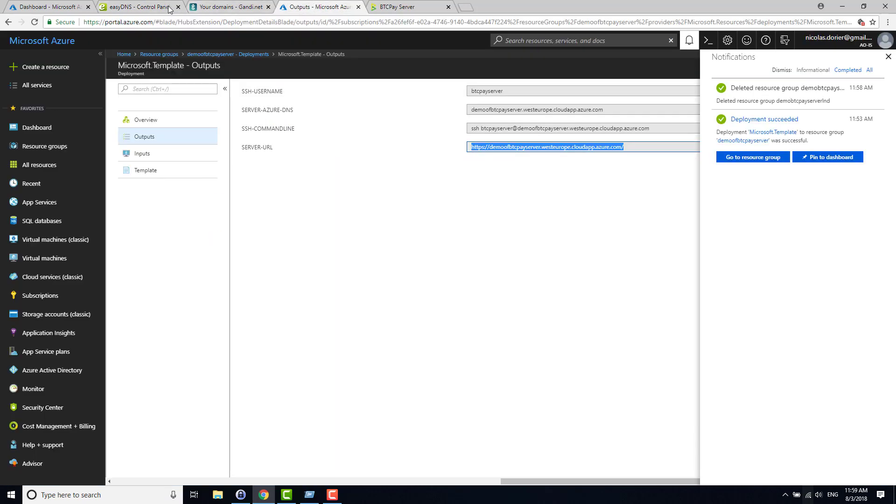
pyautogui.click(210, 8)
pyautogui.click(158, 5)
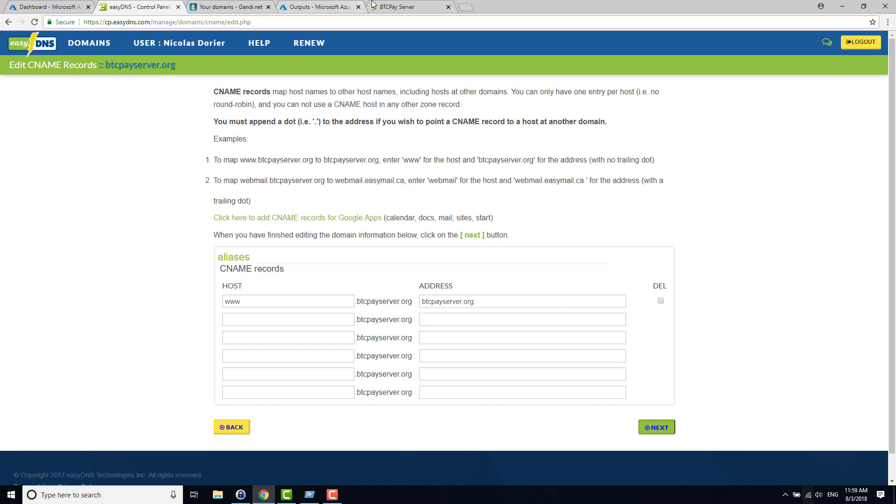
# Step: Select the host name demoofbtcpayserver.westeurope.cloudapp.azure.com in the BTCPay Maintenance page's address bar for copying
pyautogui.click(374, 5)
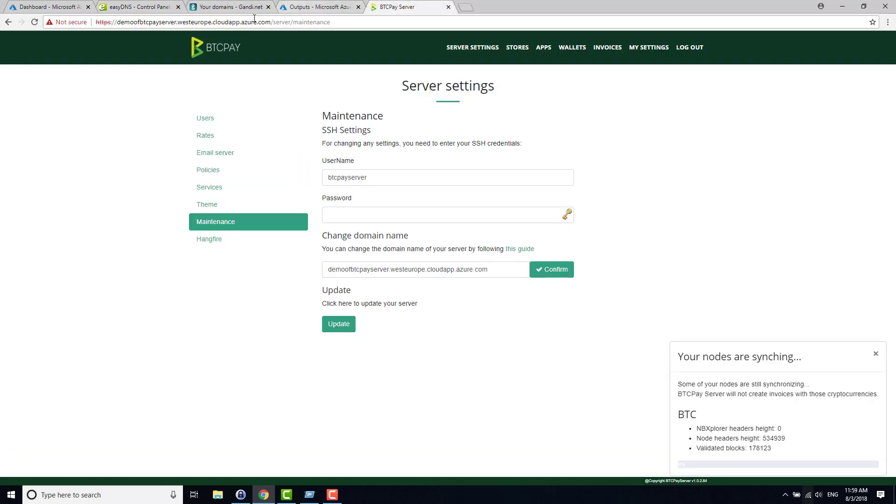
pyautogui.click(120, 22)
pyautogui.click(118, 22)
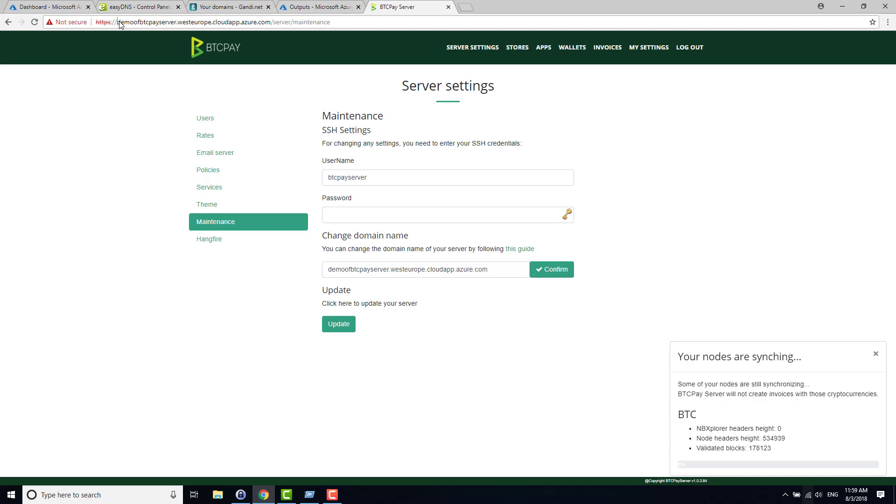
pyautogui.hotkey('ctrl', 'shift', 'Right')
pyautogui.hotkey('ctrl', 'shift', 'Right')
pyautogui.hotkey('ctrl', 'shift', 'Right')
pyautogui.hotkey('ctrl', 'shift', 'Right')
pyautogui.hotkey('ctrl', 'shift', 'Right')
pyautogui.hotkey('shift', 'Left')
pyautogui.hotkey('ctrl', 'c')
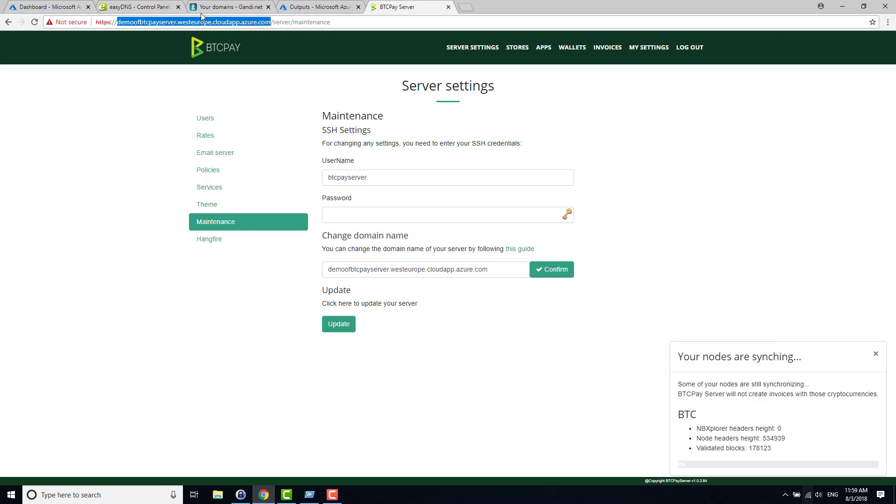
# Step: Begin a new easyDNS CNAME host entry, changing 'testbtc' to 'podcast'
pyautogui.click(154, 6)
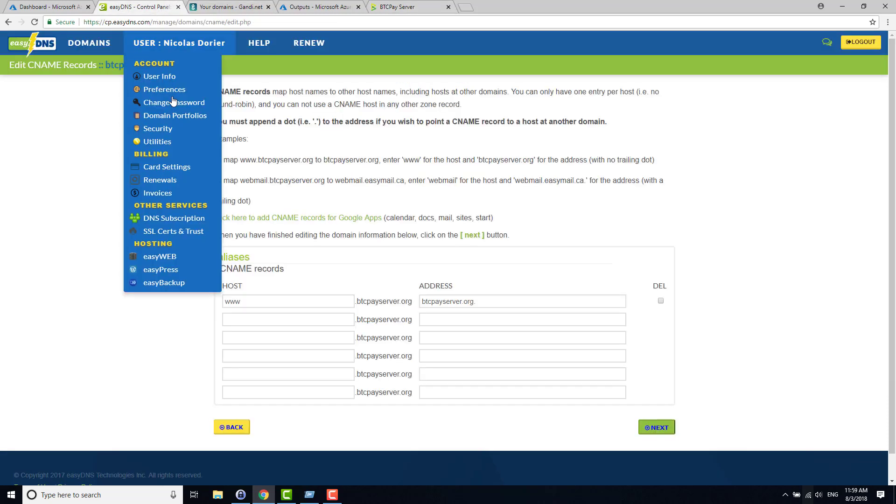
pyautogui.click(280, 325)
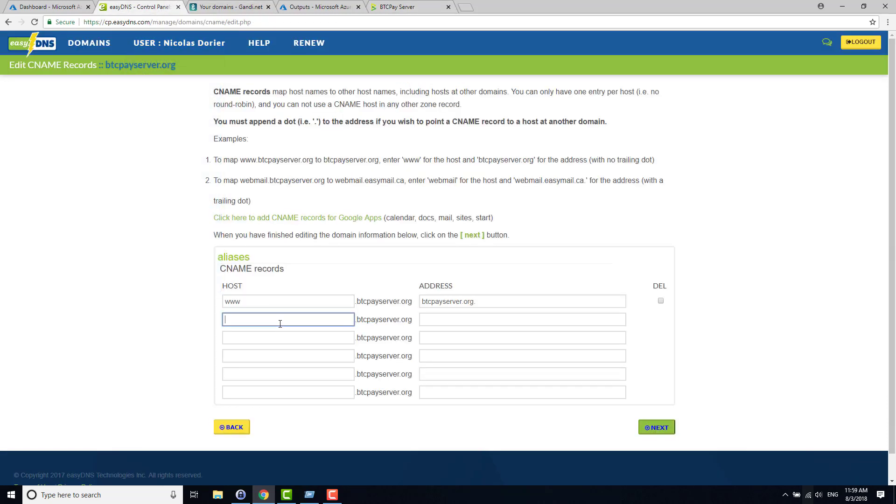
pyautogui.write('testbtc')
pyautogui.hotkey('ctrl', 'a')
pyautogui.write('podcast')
pyautogui.press('Tab')
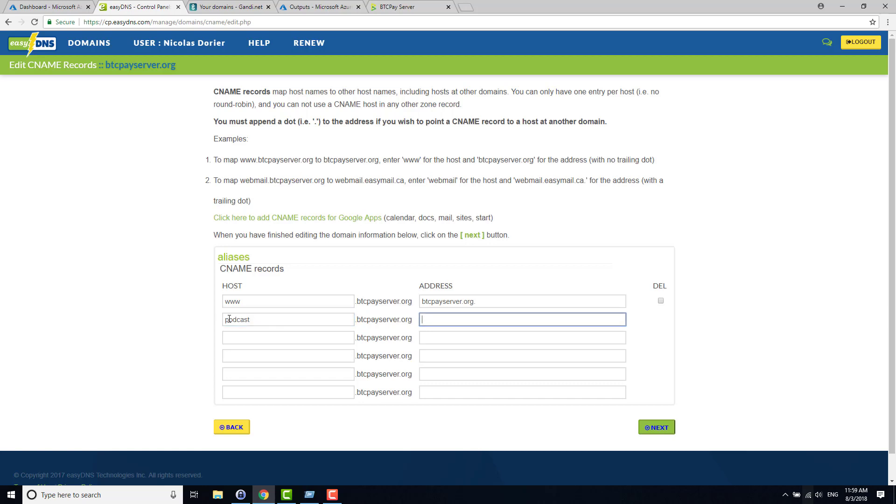
# Step: Go from the easyDNS home to btcpayserver.org's DNS settings and its CNAME records
pyautogui.click(53, 46)
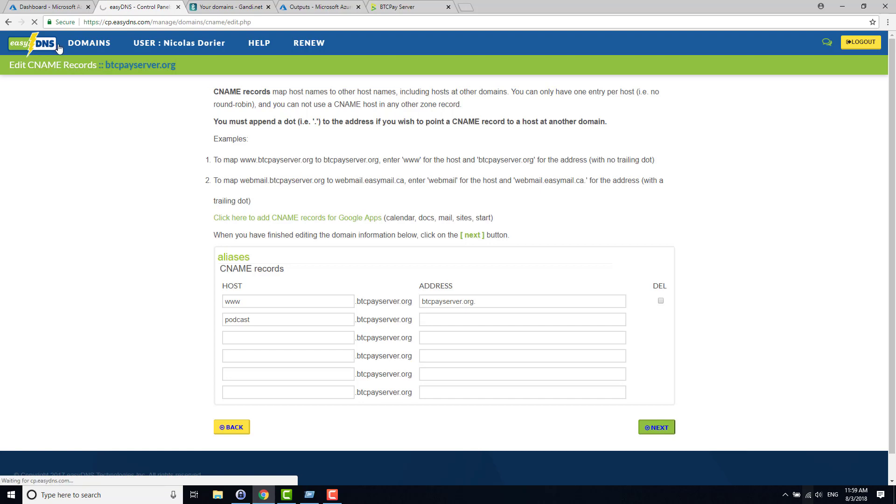
pyautogui.moveTo(61, 49)
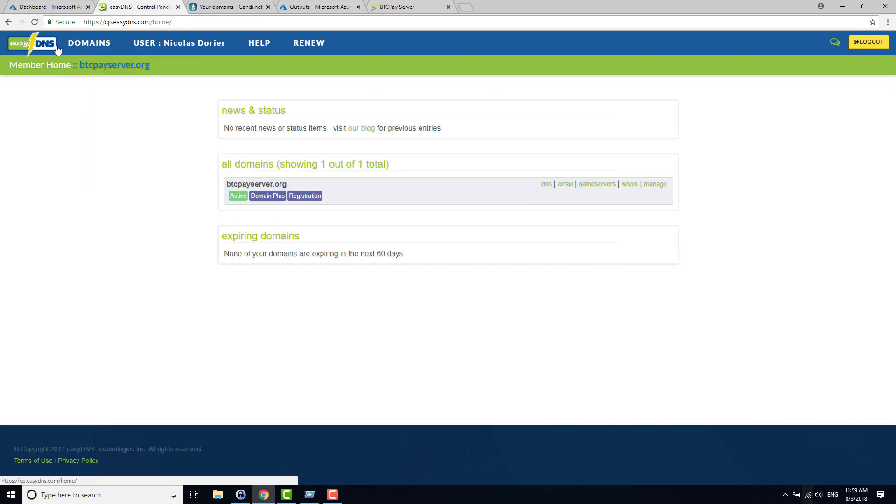
pyautogui.click(243, 186)
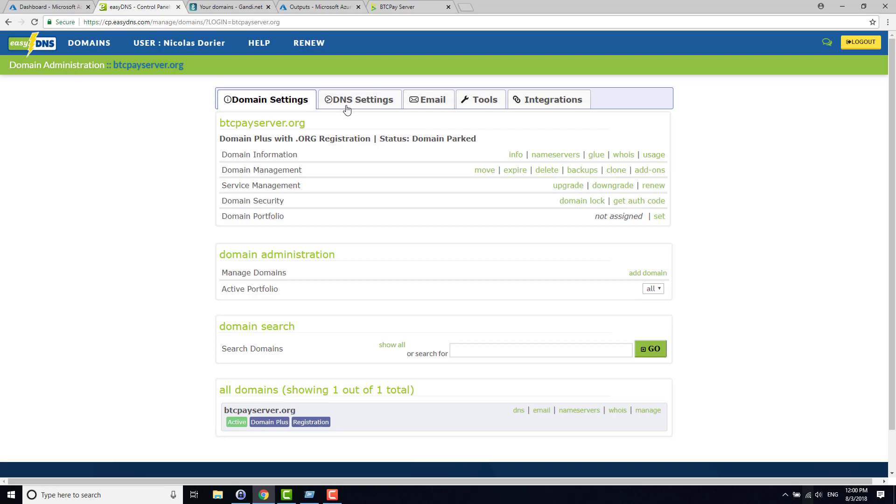
pyautogui.click(348, 108)
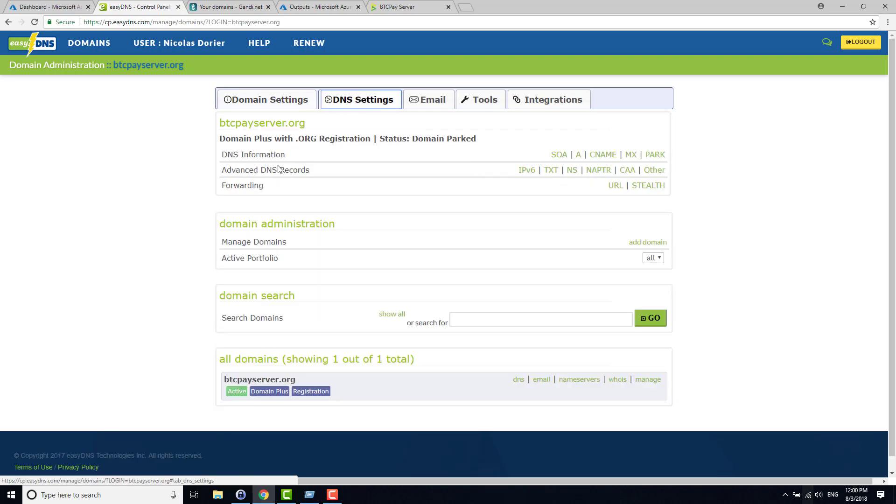
pyautogui.click(605, 155)
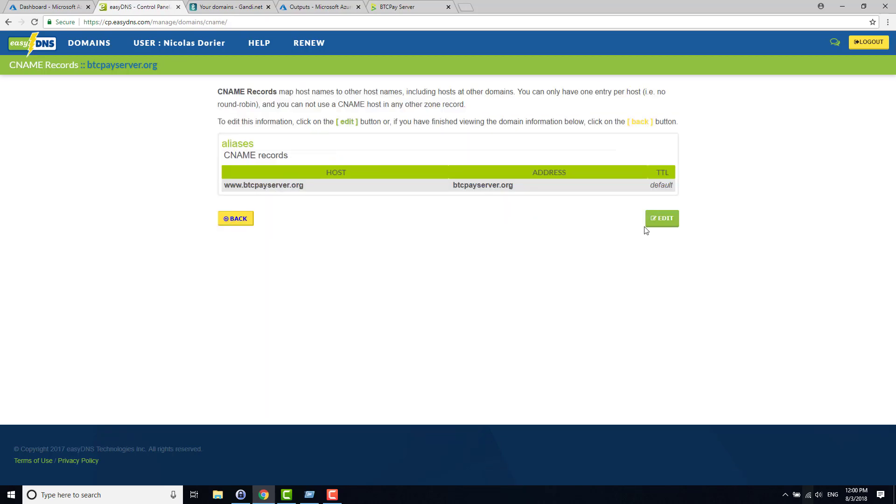
# Step: Add a 'podcast' CNAME host and paste the Azure host name as its address
pyautogui.click(672, 219)
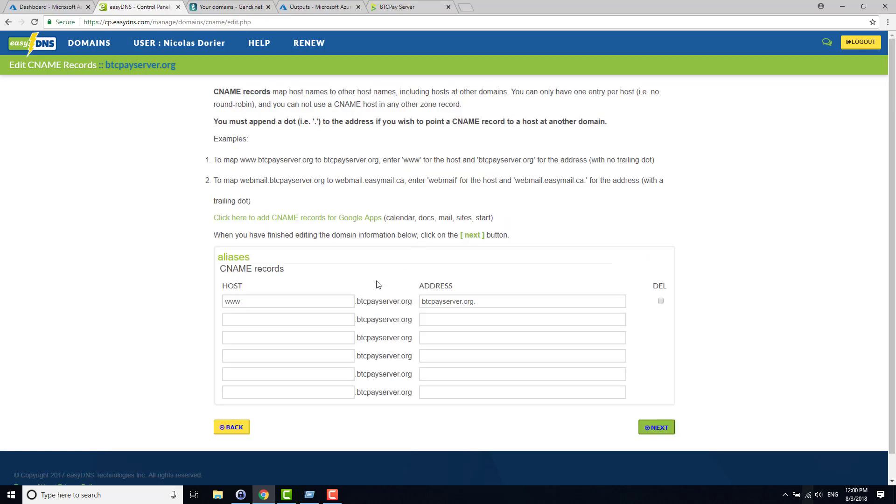
pyautogui.click(339, 320)
pyautogui.write('p')
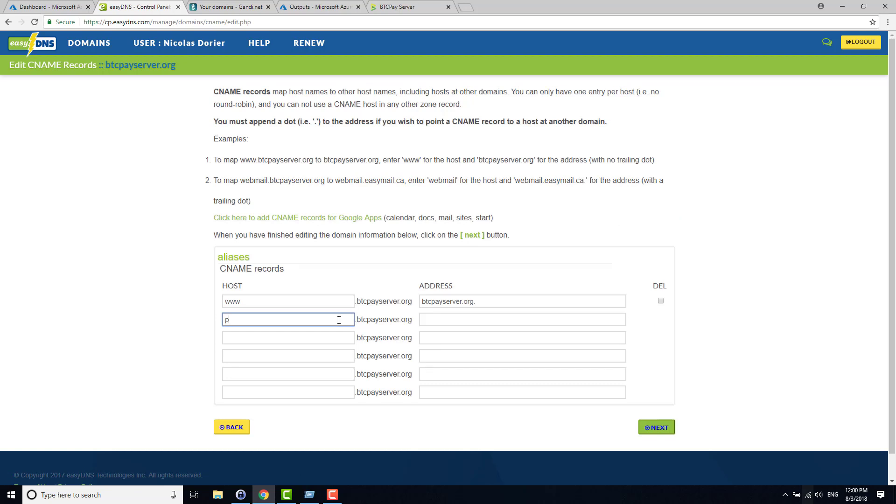
pyautogui.write('odcast')
pyautogui.click(429, 314)
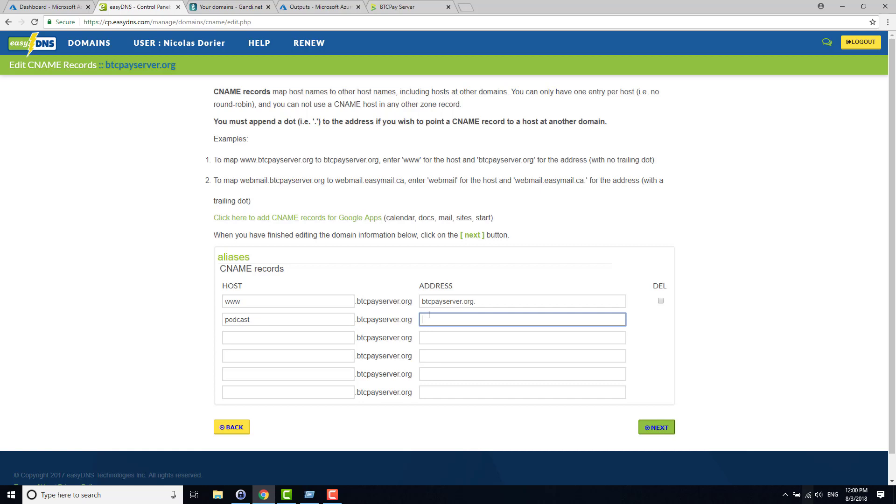
pyautogui.hotkey('ctrl', 'v')
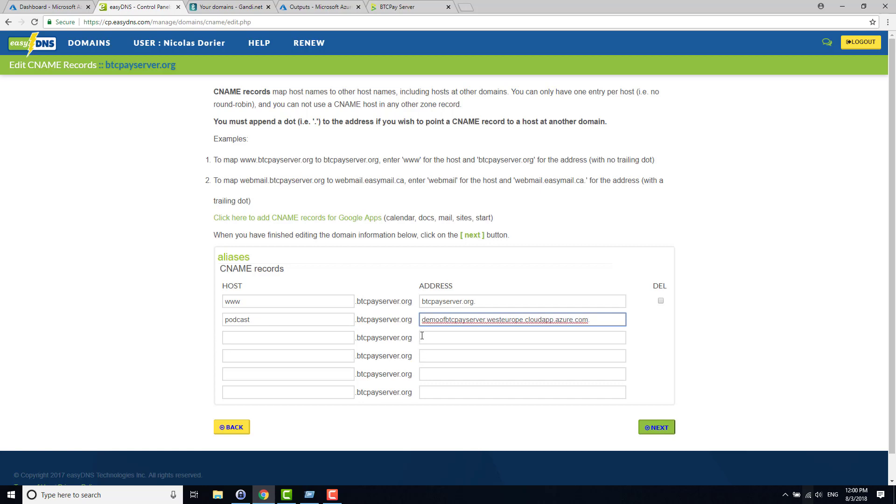
# Step: Append a trailing dot to the address, then submit and confirm the podcast CNAME record
pyautogui.tripleClick(422, 321)
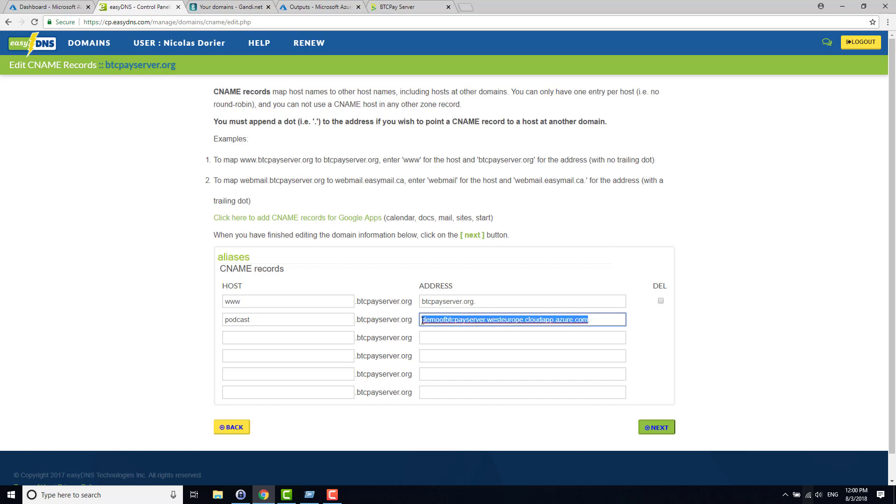
pyautogui.press('End')
pyautogui.write('.')
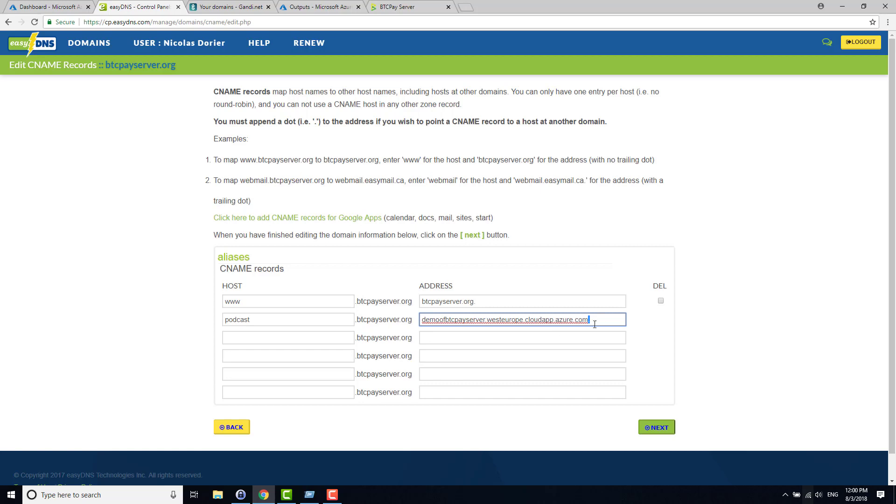
pyautogui.click(591, 322)
pyautogui.click(315, 318)
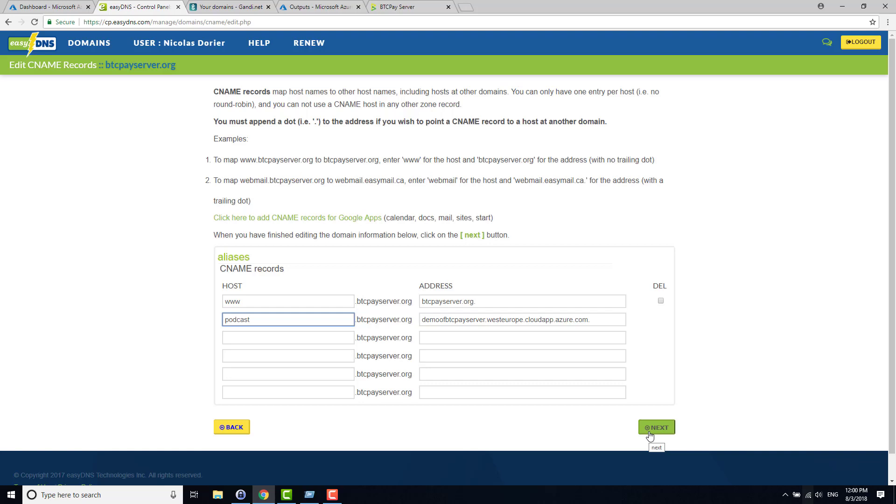
pyautogui.click(649, 434)
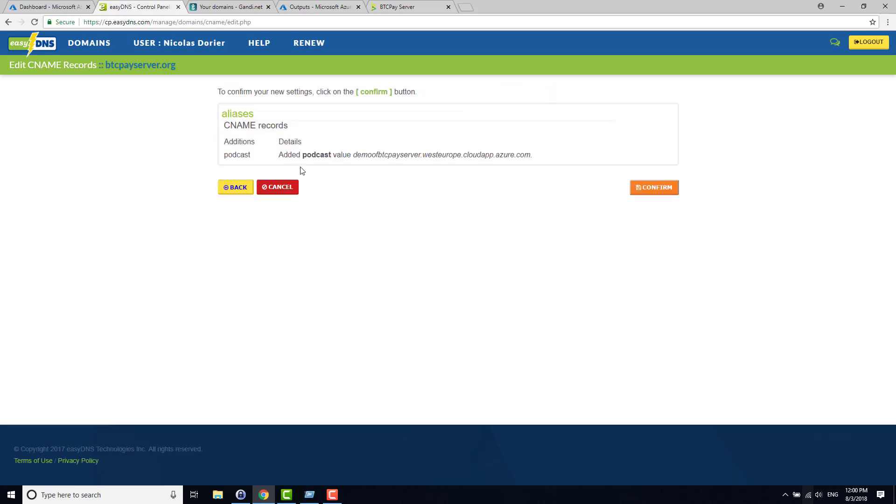
pyautogui.click(654, 186)
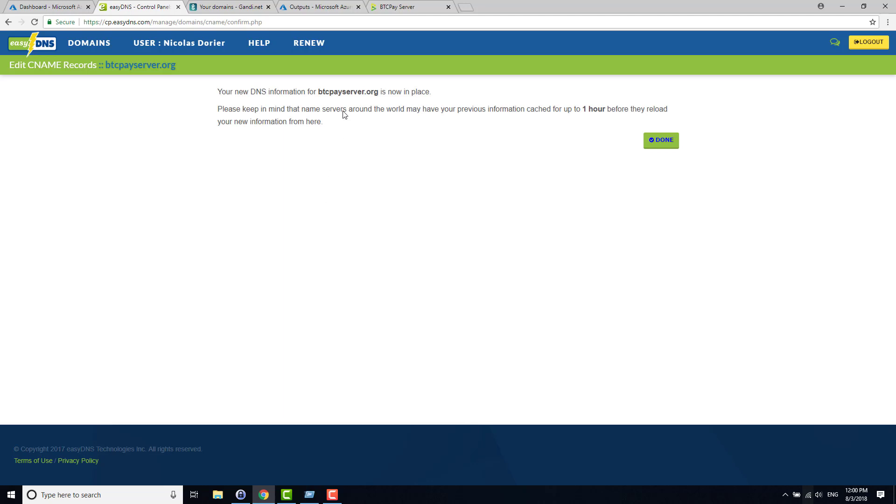
# Step: Replace the domain with podcast.btcpayserver.org, enter the SSH password, and confirm the change
pyautogui.click(383, 3)
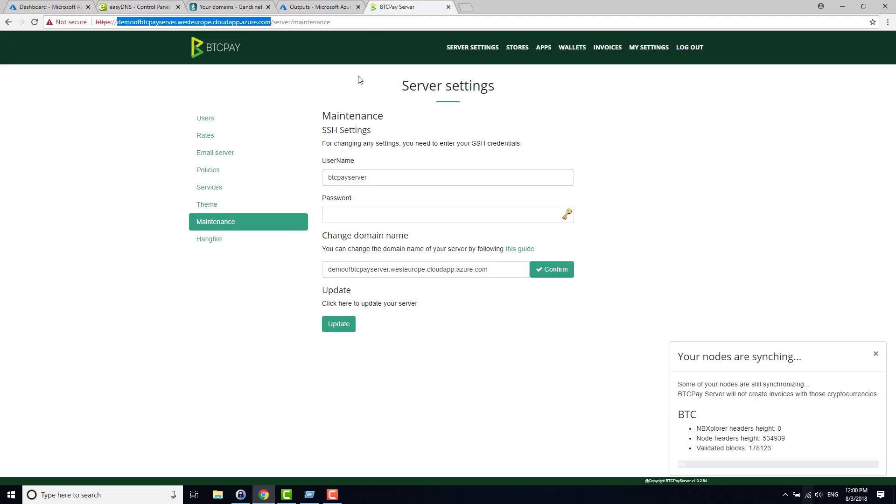
pyautogui.click(356, 274)
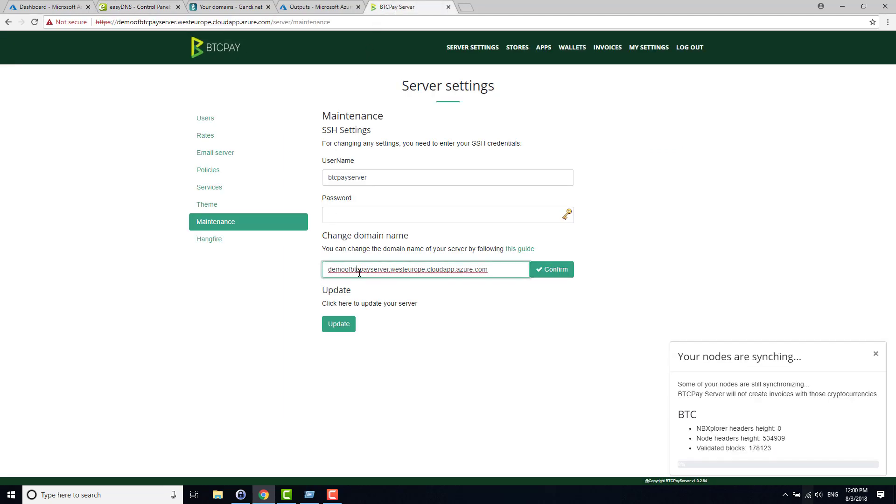
pyautogui.hotkey('ctrl', 'a')
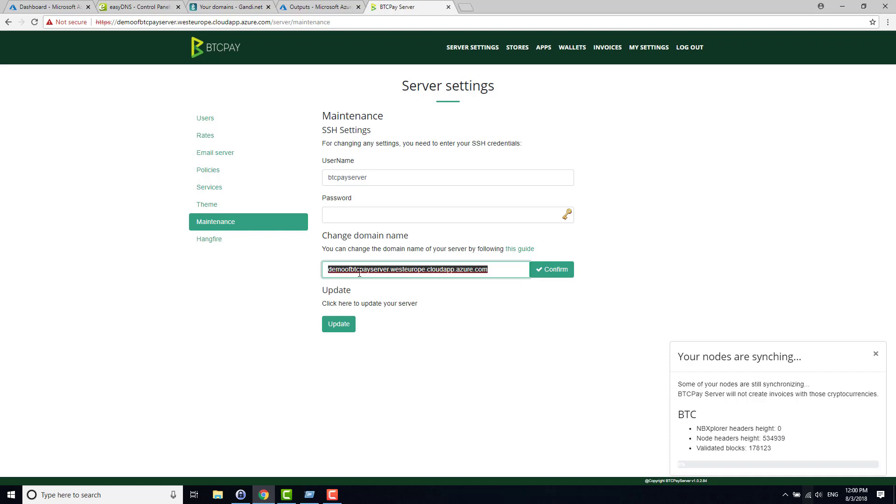
pyautogui.write('podcast.btcpa')
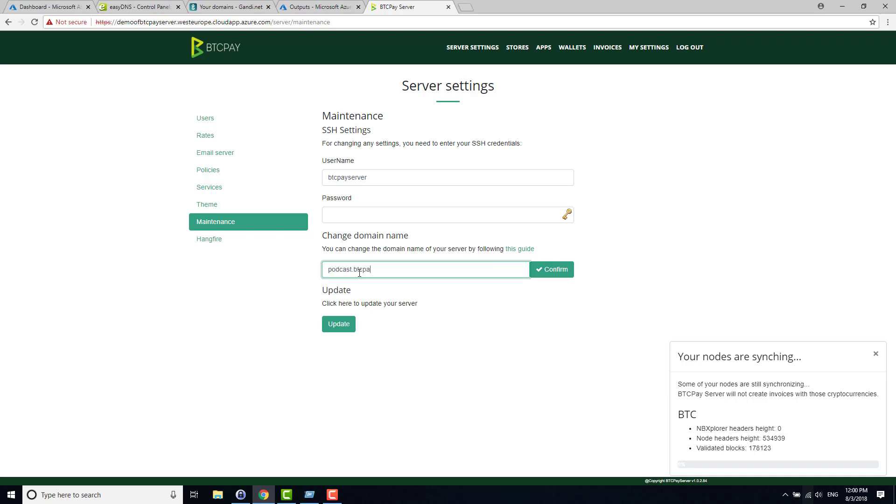
pyautogui.write('yserver.org')
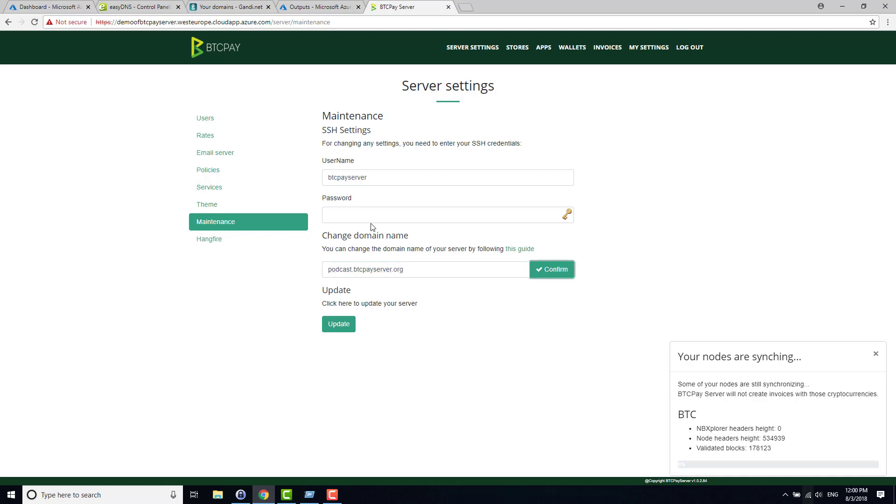
pyautogui.click(371, 219)
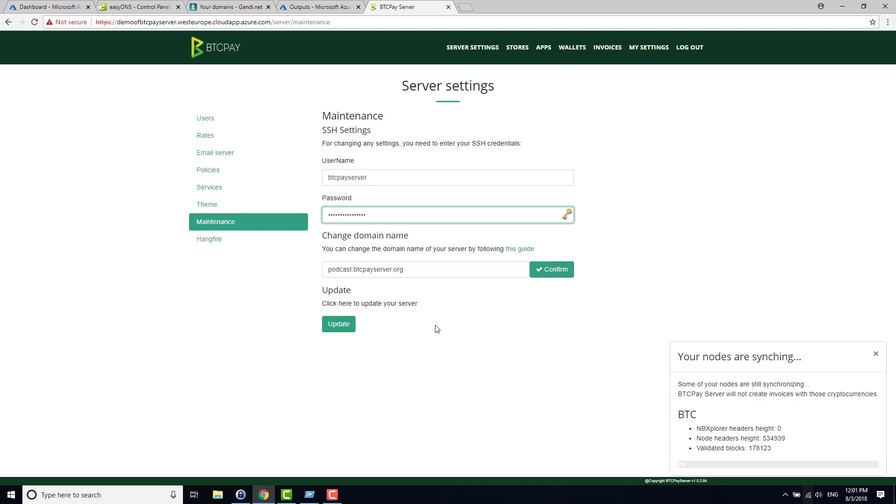
pyautogui.click(560, 275)
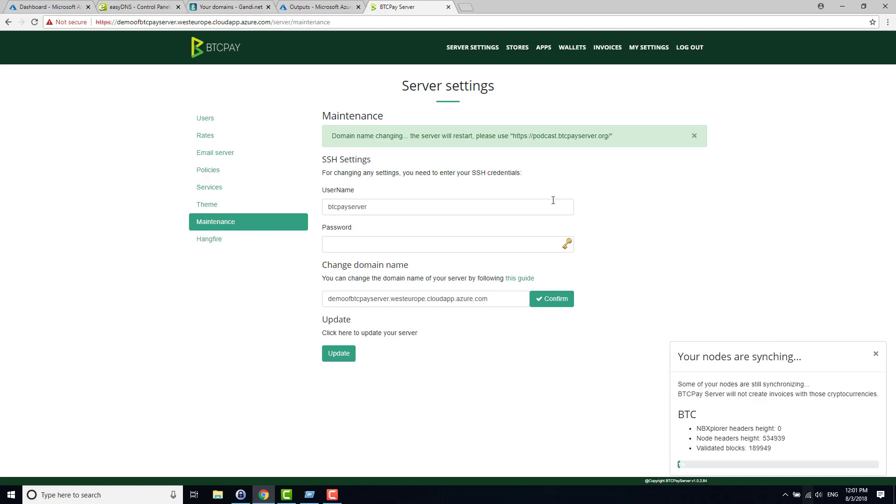
pyautogui.moveTo(515, 137); pyautogui.dragTo(610, 143)
pyautogui.hotkey('ctrl', 'c')
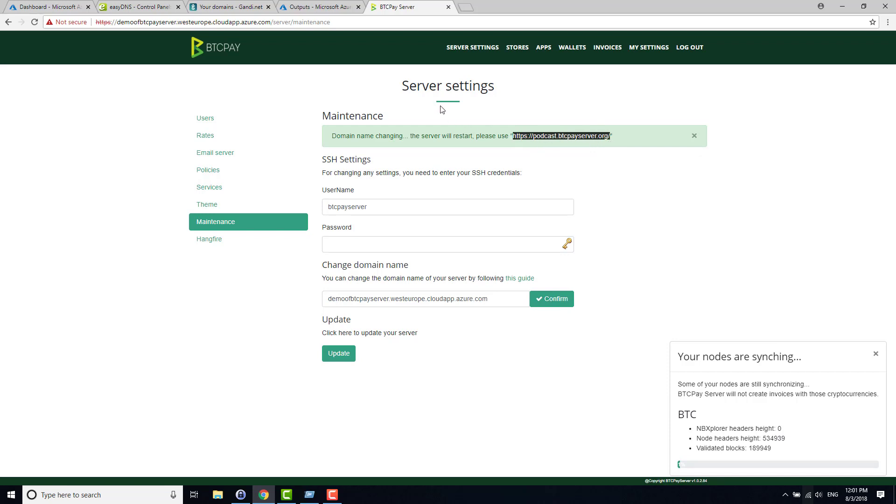
pyautogui.hotkey('ctrl', 'l')
pyautogui.hotkey('ctrl', 'v')
pyautogui.press('Return')
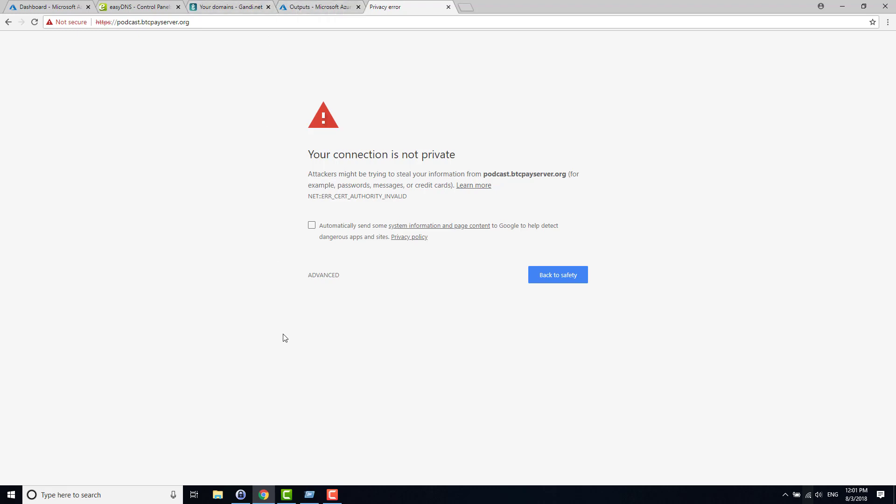
# Step: Reload podcast.btcpayserver.org and verify the connection details show a valid, secure certificate
pyautogui.click(334, 494)
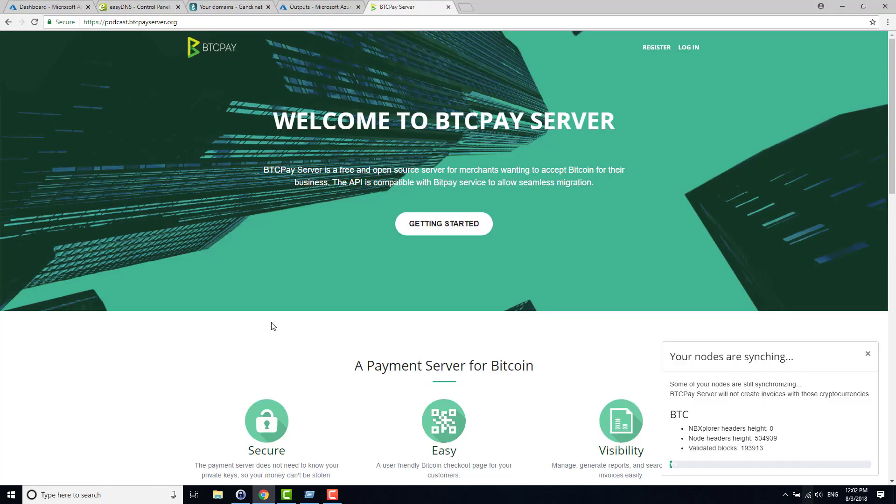
pyautogui.hotkey('ctrl', 'l')
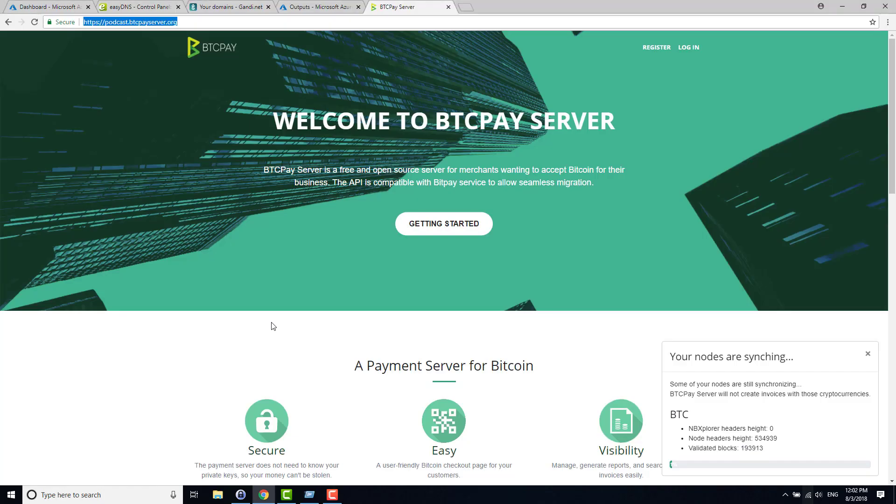
pyautogui.click(264, 252)
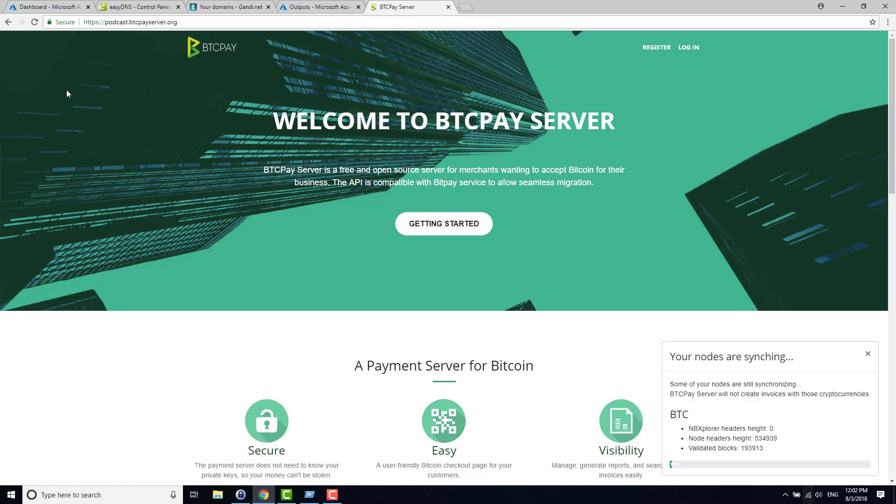
pyautogui.click(53, 27)
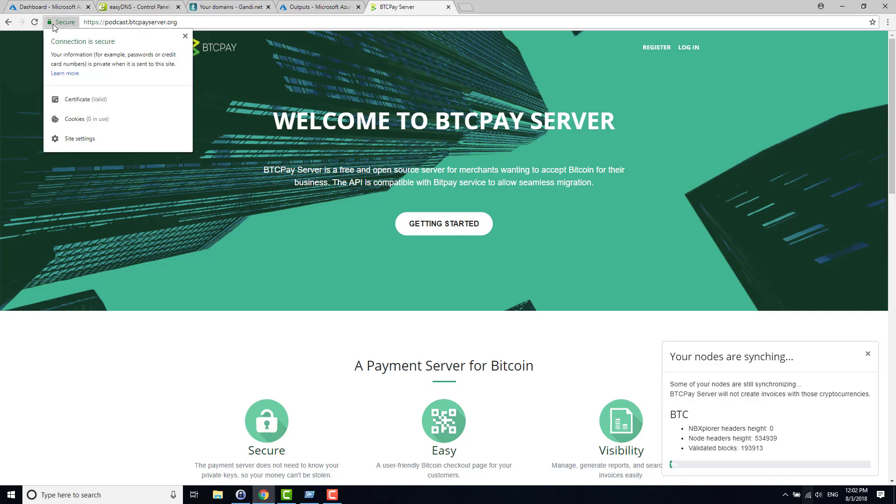
pyautogui.click(184, 36)
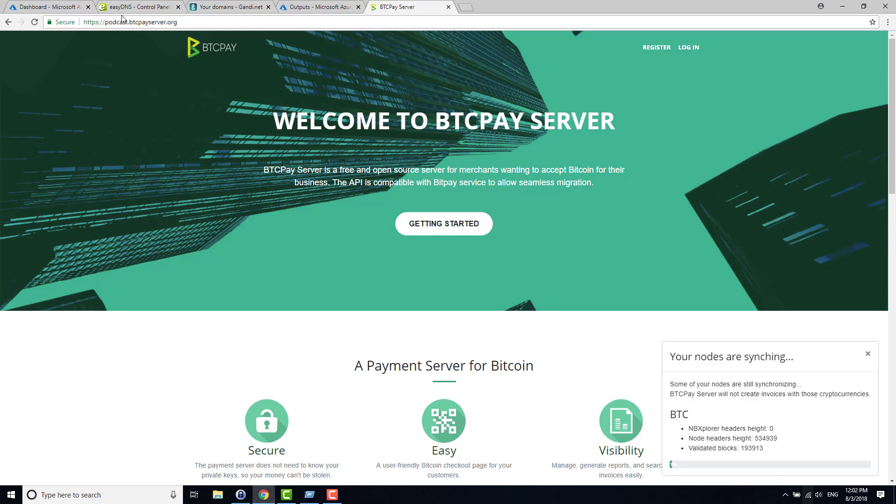
pyautogui.doubleClick(111, 24)
pyautogui.press('End')
pyautogui.hotkey('ctrl', 'a')
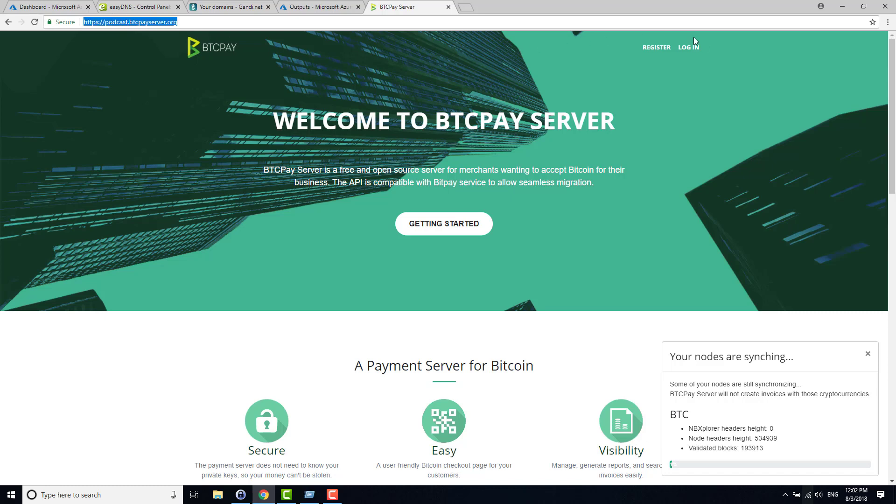
# Step: Sign in at podcast.btcpayserver.org with the admin account's e-mail and password
pyautogui.click(694, 51)
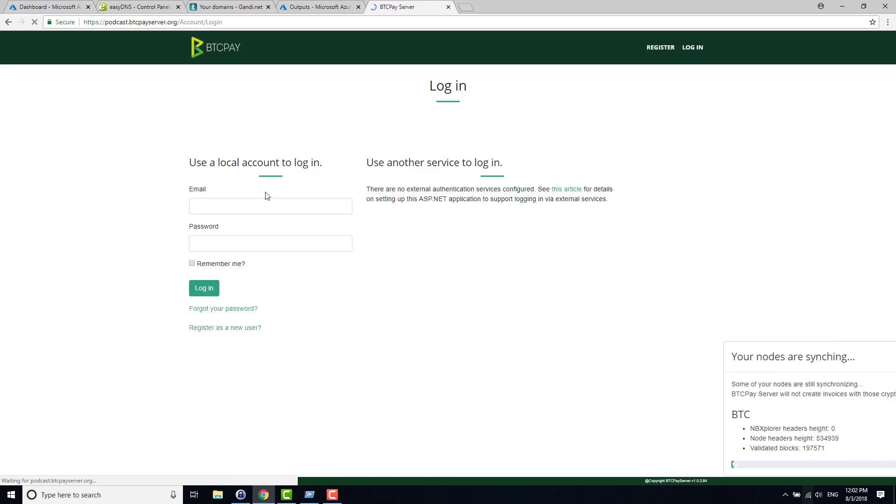
pyautogui.click(263, 203)
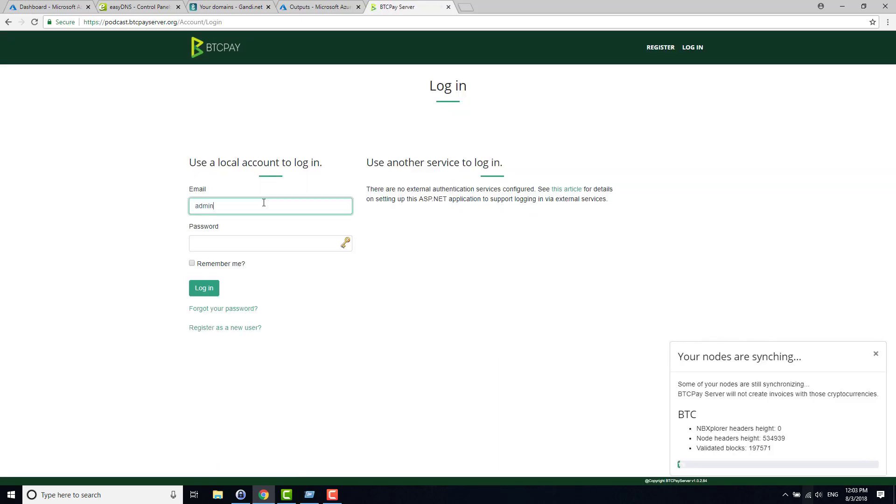
pyautogui.press('Tab')
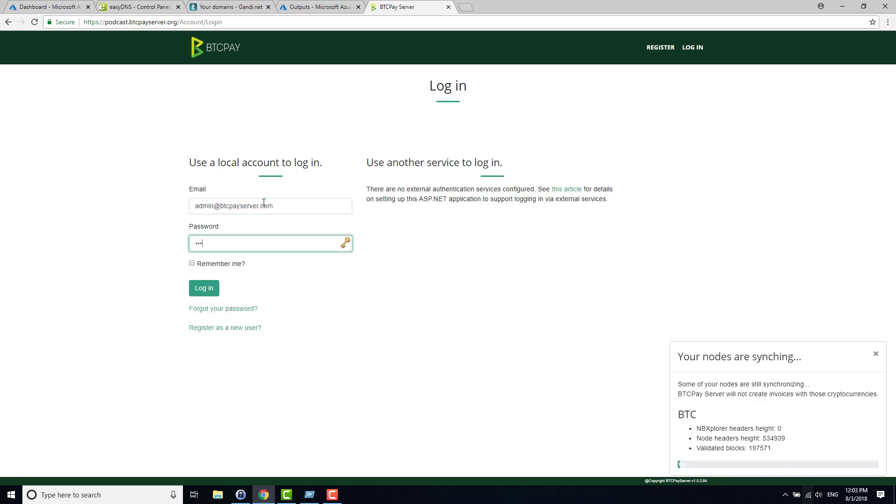
pyautogui.press('Tab')
pyautogui.press('Tab')
pyautogui.press('Return')
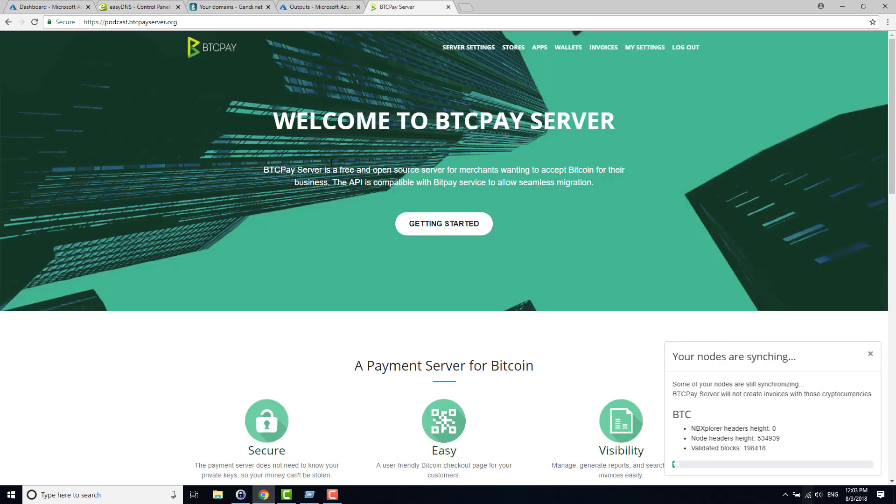
# Step: Check the domain under Maintenance, then open the BTC LND gRPC entry from Services
pyautogui.click(457, 53)
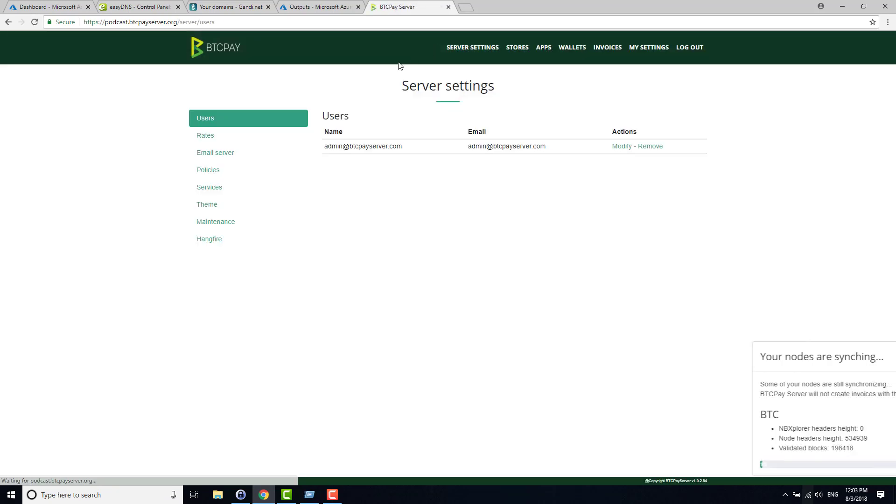
pyautogui.click(206, 223)
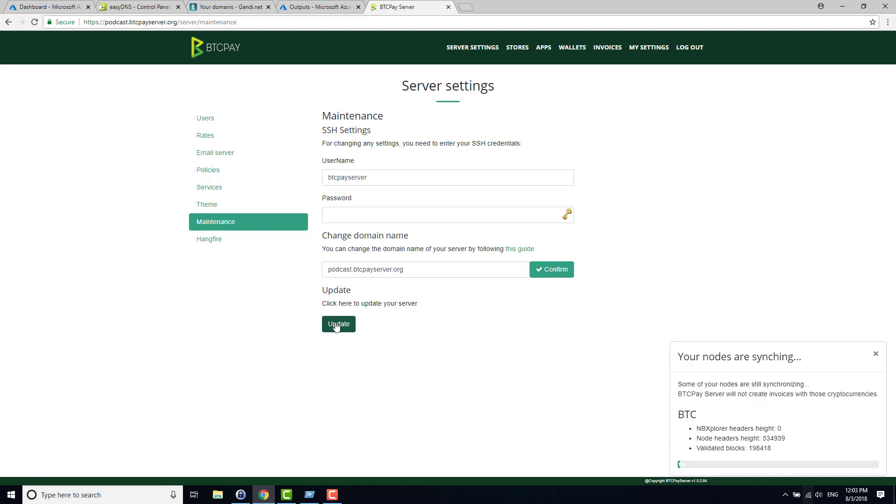
pyautogui.click(202, 189)
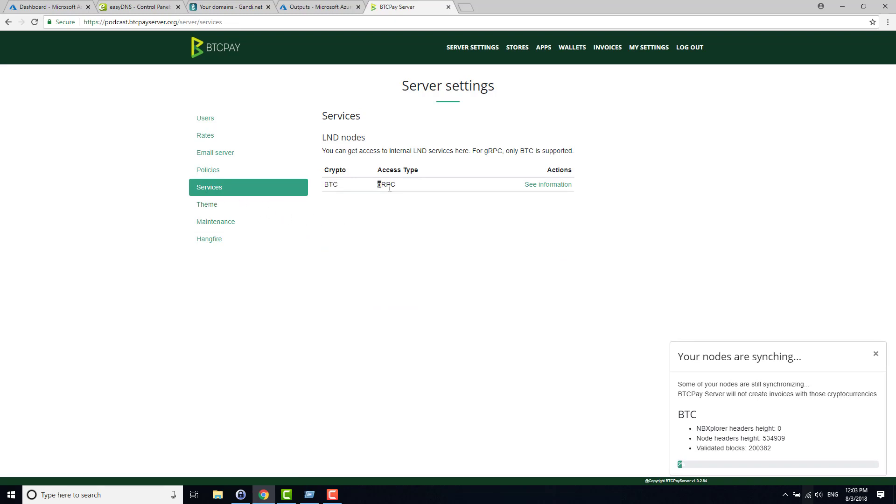
pyautogui.moveTo(378, 184); pyautogui.dragTo(415, 191)
pyautogui.click(432, 192)
pyautogui.hotkey('ctrl', 'l')
pyautogui.press('Home')
pyautogui.hotkey('ctrl', 'Right')
pyautogui.hotkey('ctrl', 'shift', 'Right')
pyautogui.hotkey('ctrl', 'shift', 'Right')
pyautogui.hotkey('ctrl', 'shift', 'Right')
pyautogui.click(539, 188)
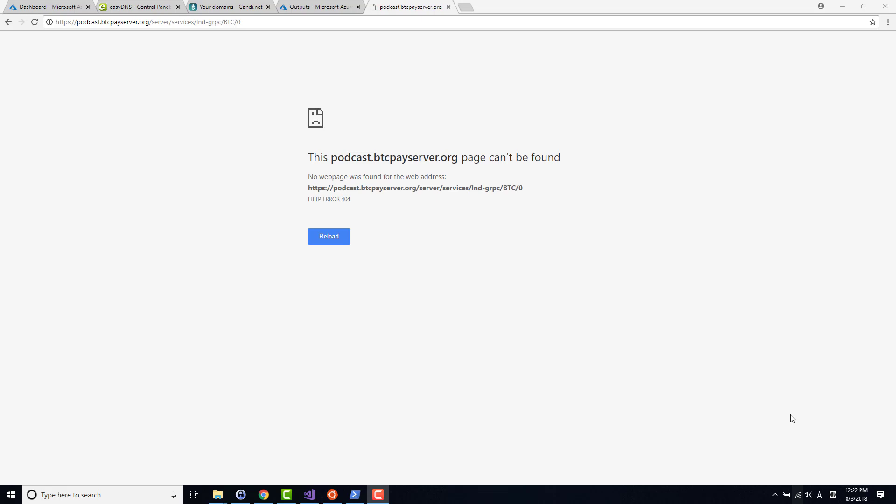
pyautogui.click(476, 251)
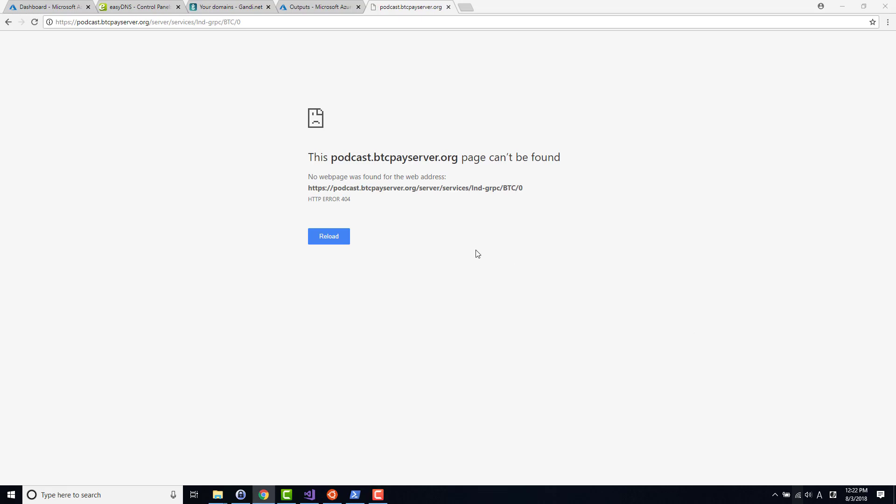
pyautogui.hotkey('alt', 'Left')
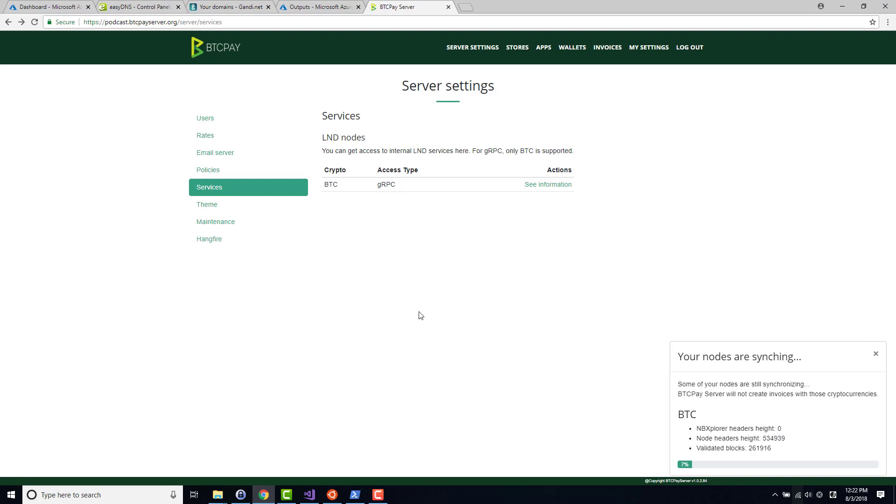
pyautogui.doubleClick(692, 421)
pyautogui.click(698, 430)
# Step: Point the browser at the other BTCPay server by replacing the domain with 'btcpay'
pyautogui.hotkey('ctrl', 'l')
pyautogui.press('Home')
pyautogui.hotkey('ctrl', 'Right')
pyautogui.hotkey('shift', 'End')
pyautogui.write('btcpay')
pyautogui.press('Return')
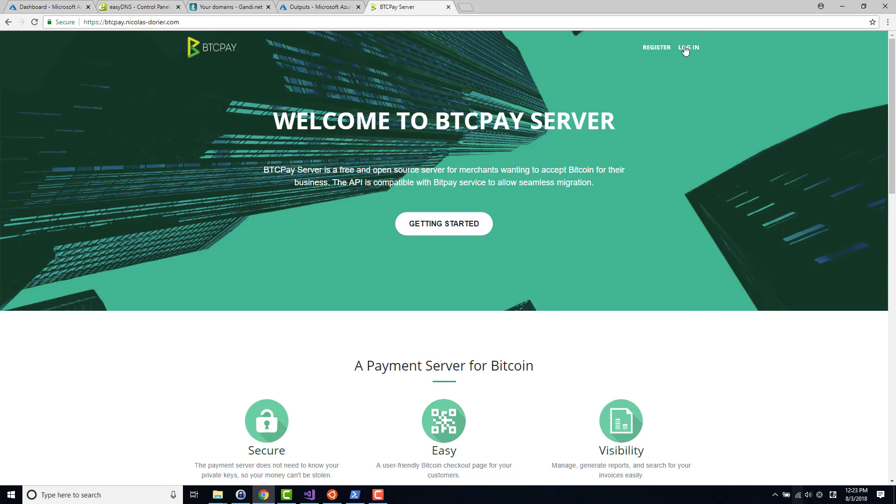
# Step: Open the login page and submit the account's e-mail and password
pyautogui.click(686, 49)
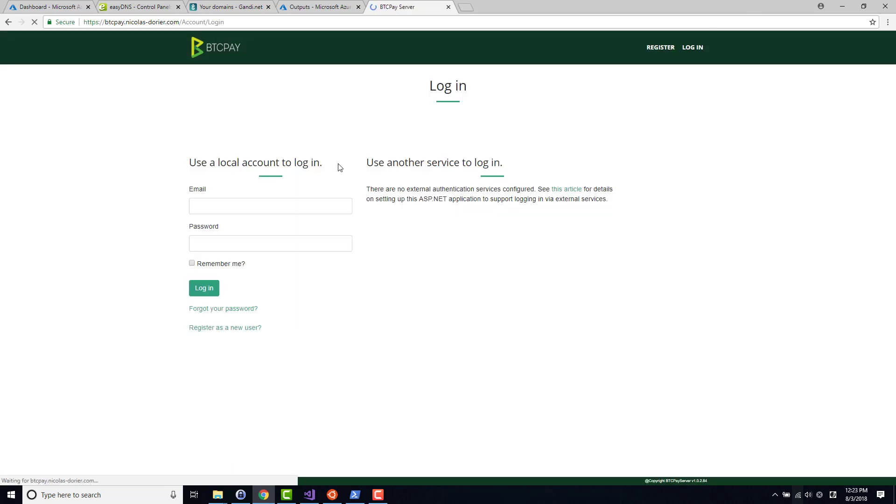
pyautogui.click(289, 205)
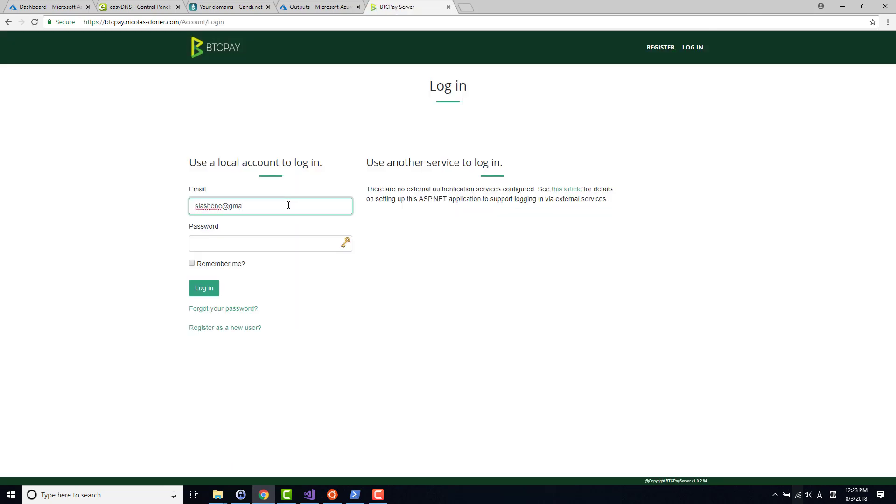
pyautogui.press('Tab')
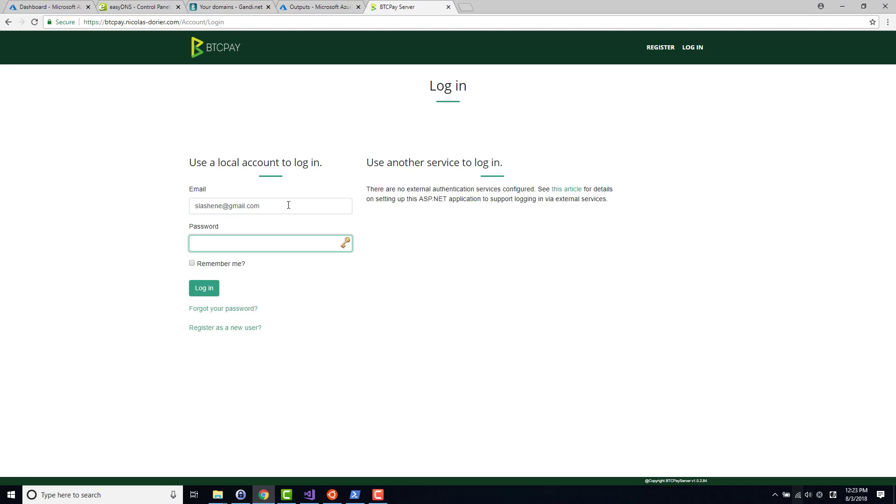
pyautogui.write('•••')
pyautogui.hotkey('ctrl', 'a')
pyautogui.write('•••••••••••')
pyautogui.press('Return')
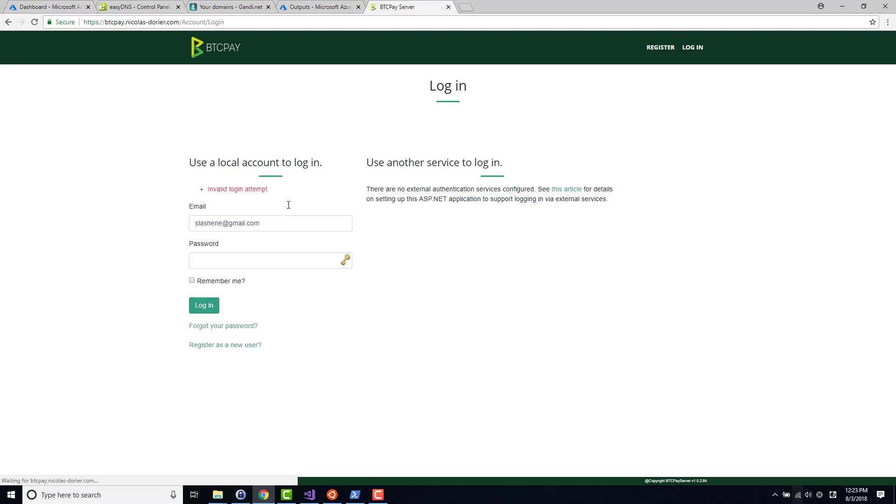
# Step: Re-enter the password after the invalid attempt and resubmit until signed in
pyautogui.click(249, 255)
pyautogui.write('•••••••••••••')
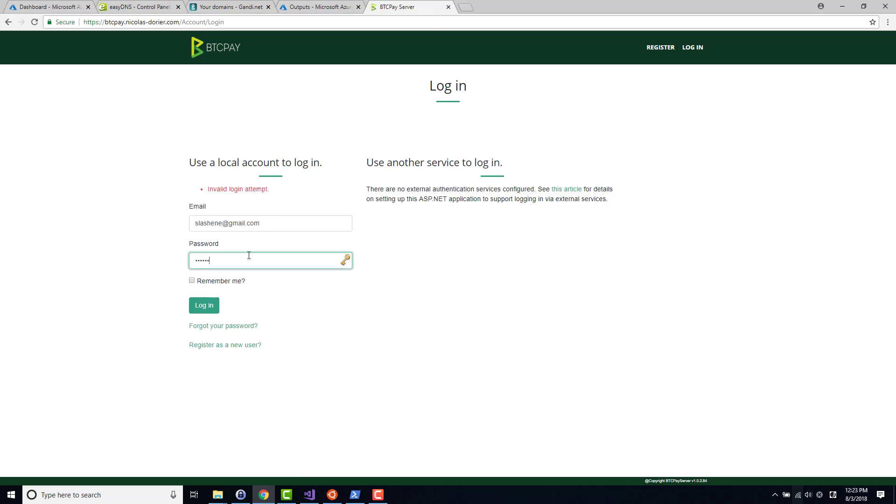
pyautogui.write('••')
pyautogui.press('Return')
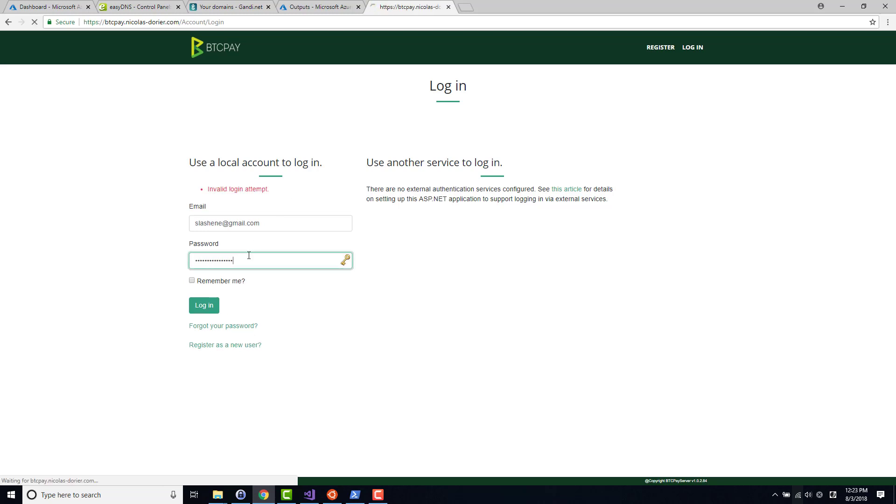
pyautogui.click(249, 255)
pyautogui.write('••••••••')
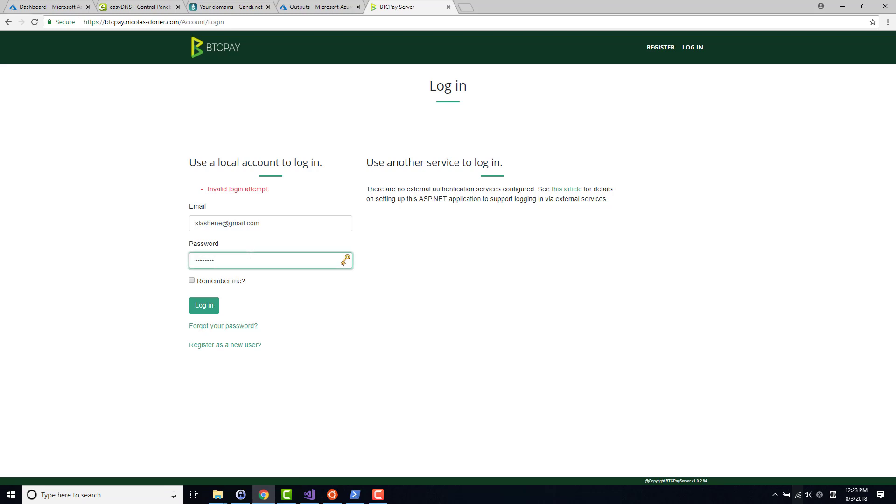
pyautogui.press('Return')
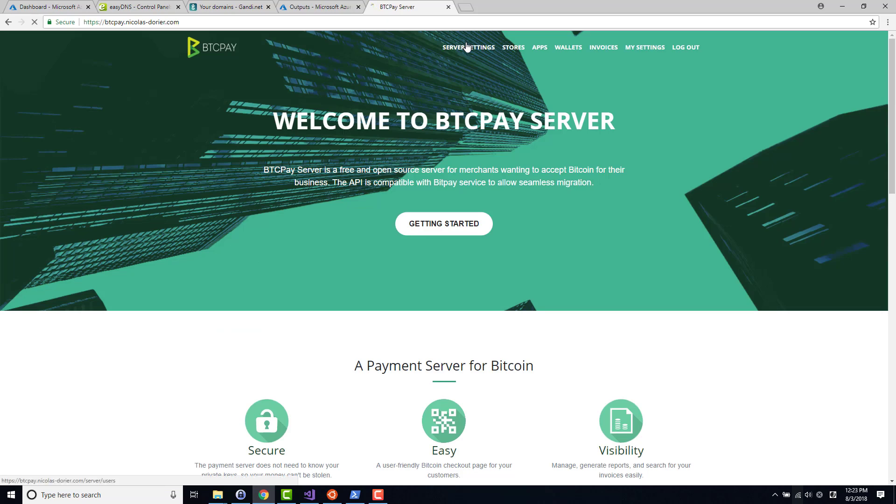
# Step: Go to Server settings > Services, view the BTC gRPC information, and show its Zap QR code
pyautogui.click(466, 46)
pyautogui.click(216, 193)
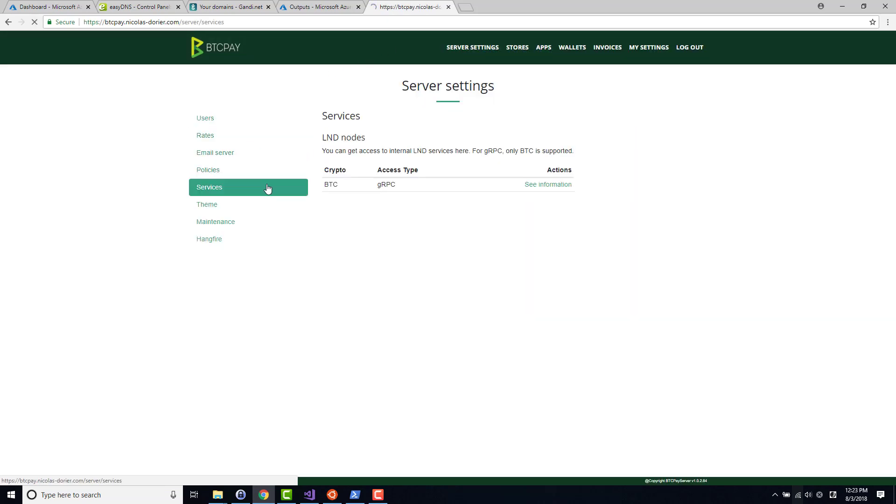
pyautogui.click(549, 184)
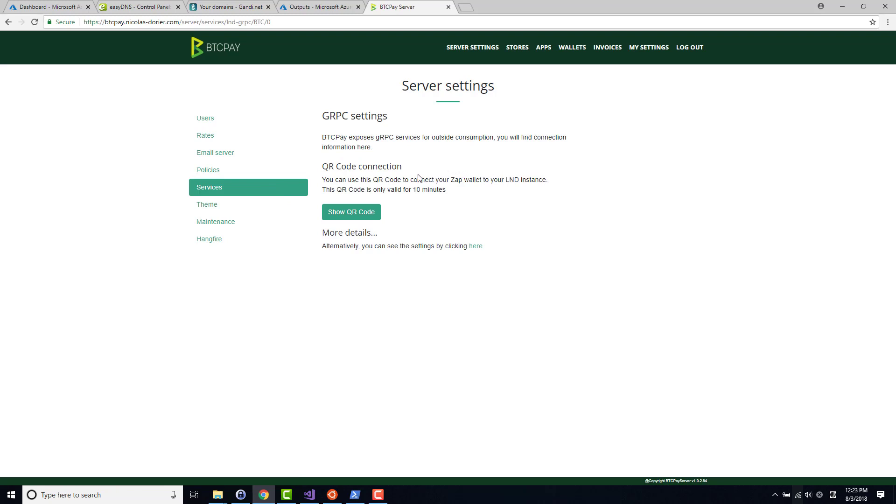
pyautogui.click(346, 214)
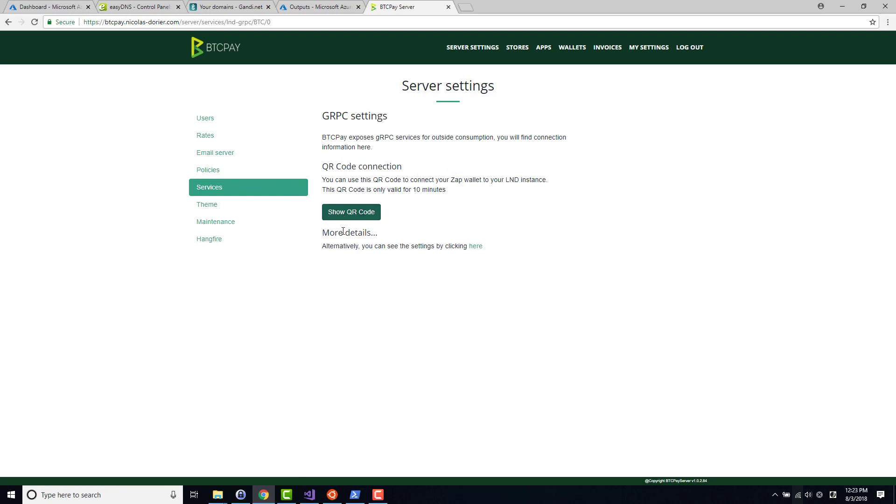
pyautogui.click(348, 216)
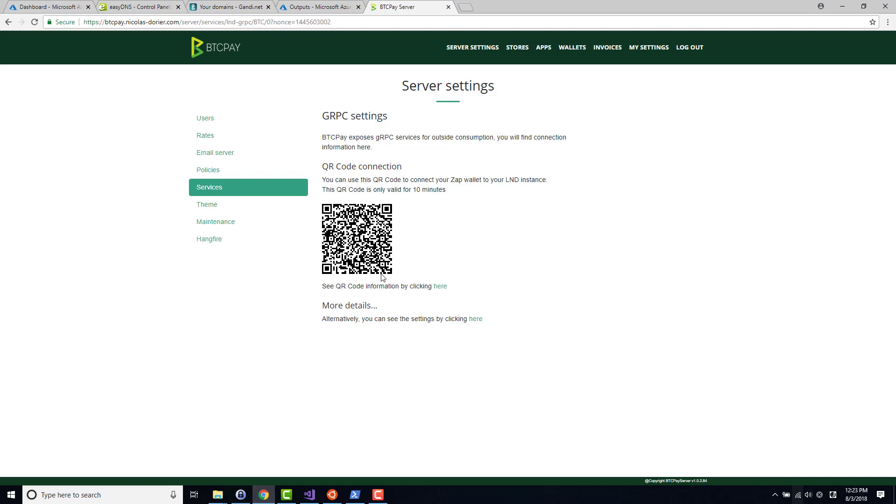
# Step: Find and launch the Zap desktop wallet from the Windows search, then return to the browser
pyautogui.press('super')
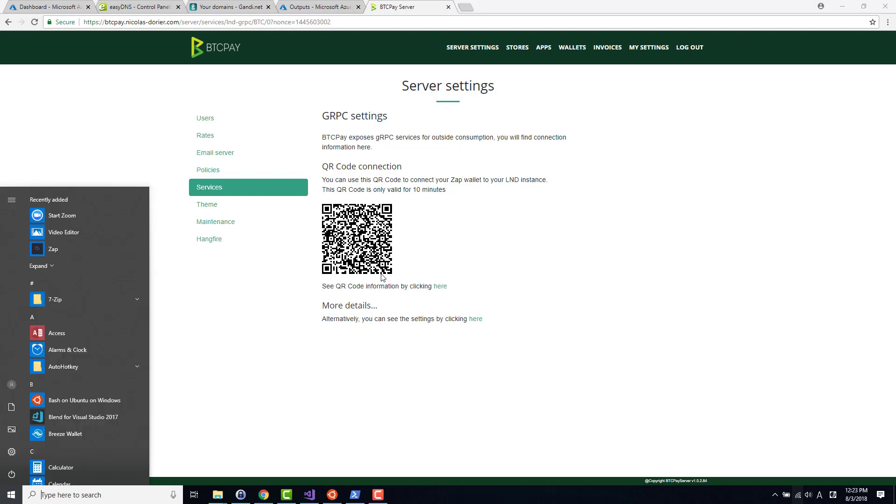
pyautogui.write('lnd')
pyautogui.press('BackSpace')
pyautogui.press('BackSpace')
pyautogui.press('BackSpace')
pyautogui.write('Za')
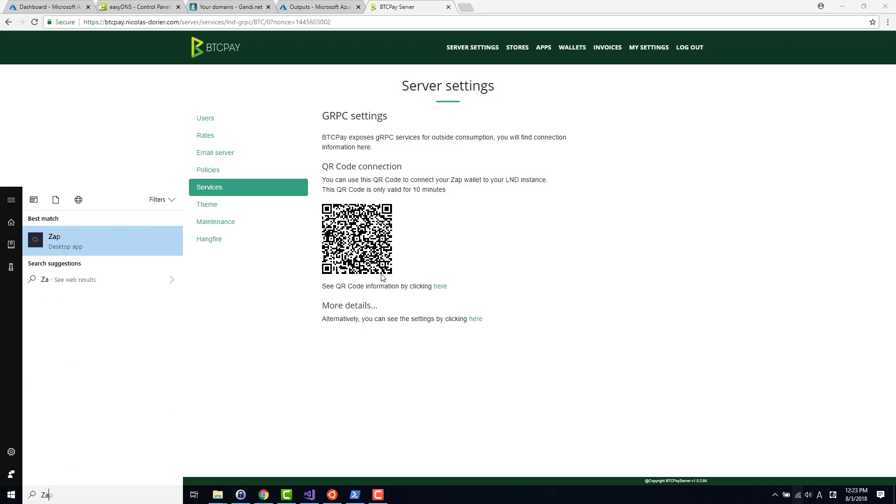
pyautogui.write('p')
pyautogui.click(83, 242)
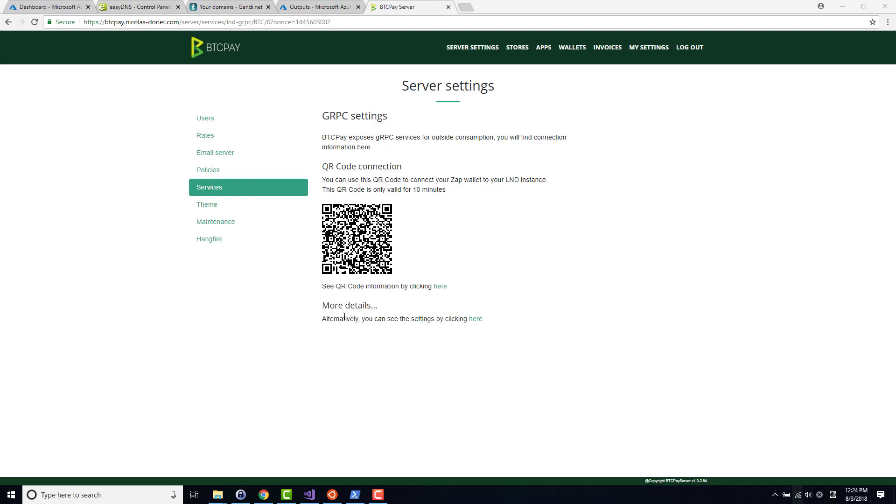
pyautogui.hotkey('alt', 'Tab')
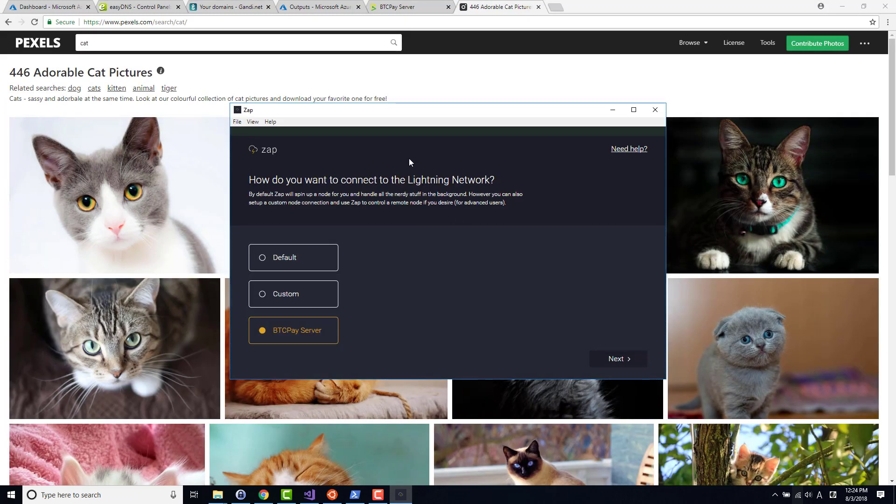
# Step: In Zap, pick the BTCPay Server connection option and advance to the connection-string page
pyautogui.click(418, 3)
pyautogui.hotkey('alt', 'Tab')
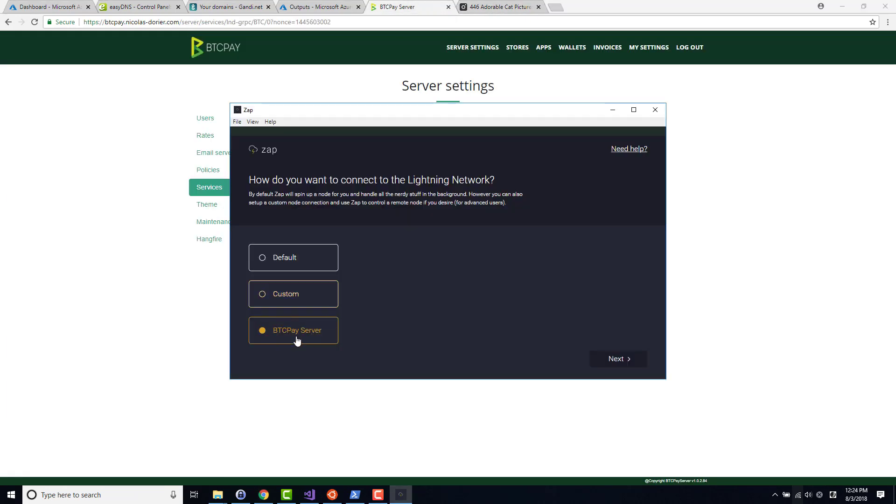
pyautogui.click(638, 359)
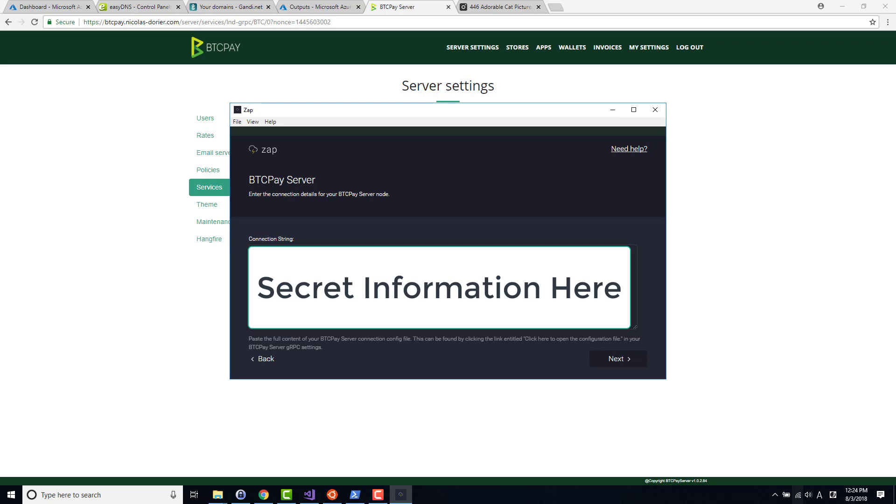
pyautogui.click(194, 297)
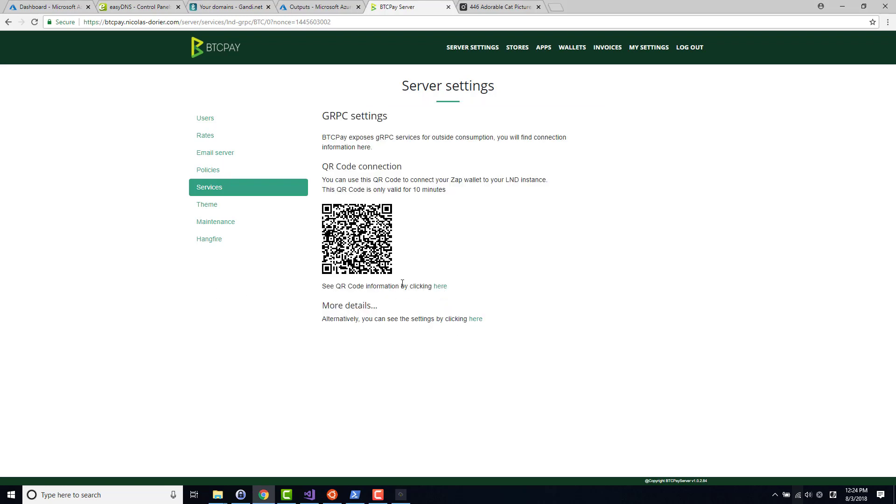
# Step: Reveal the QR code data on BTCPay's gRPC page and open the lnd.config file in a new tab
pyautogui.hotkey('alt', 'Tab')
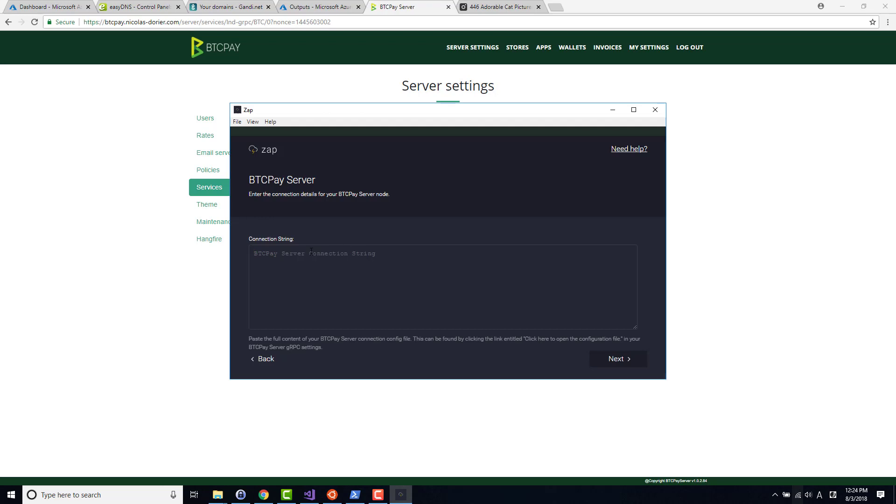
pyautogui.click(311, 252)
pyautogui.hotkey('alt', 'Tab')
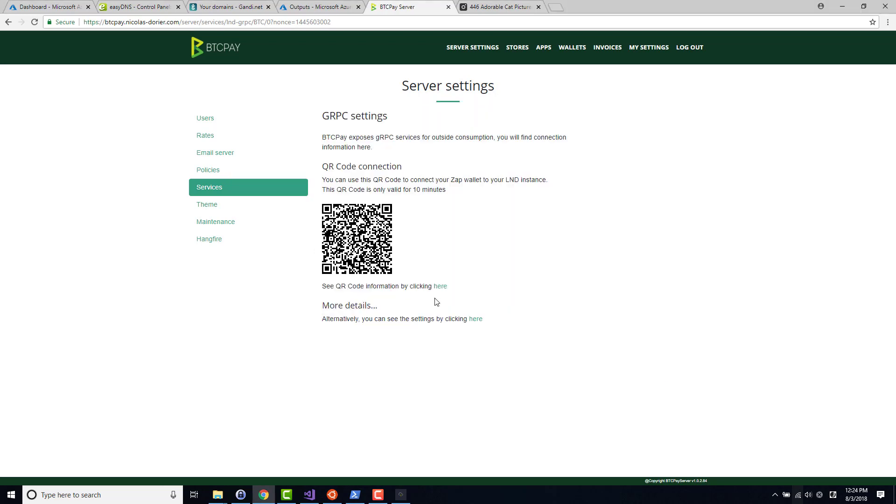
pyautogui.click(440, 287)
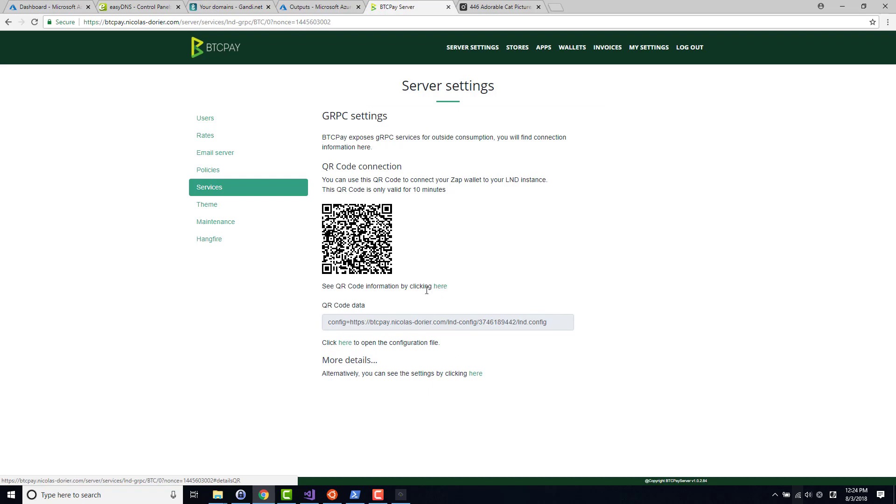
pyautogui.moveTo(328, 327); pyautogui.dragTo(546, 342)
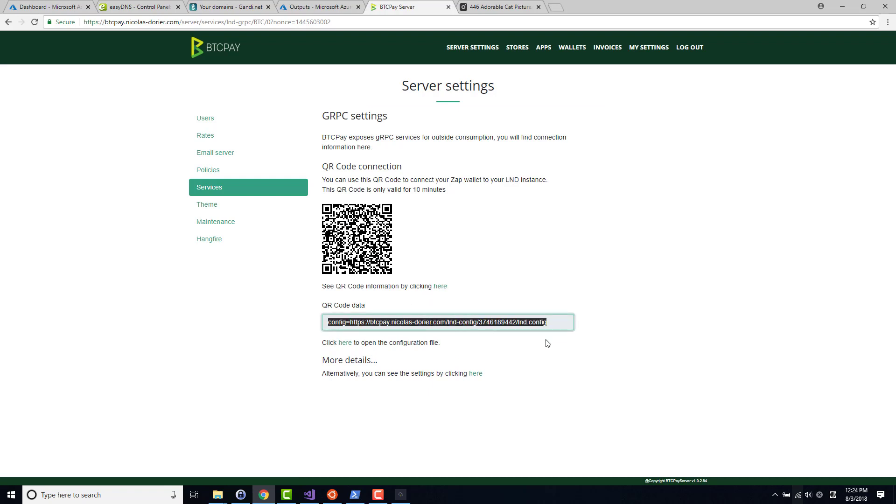
pyautogui.click(573, 340)
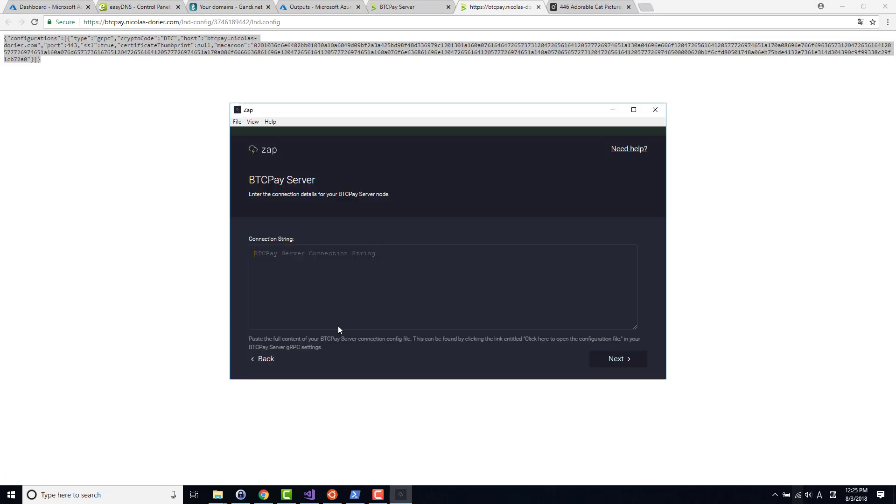
# Step: Paste the lnd.config JSON into Zap's Connection String and confirm the connection
pyautogui.hotkey('ctrl', 'v')
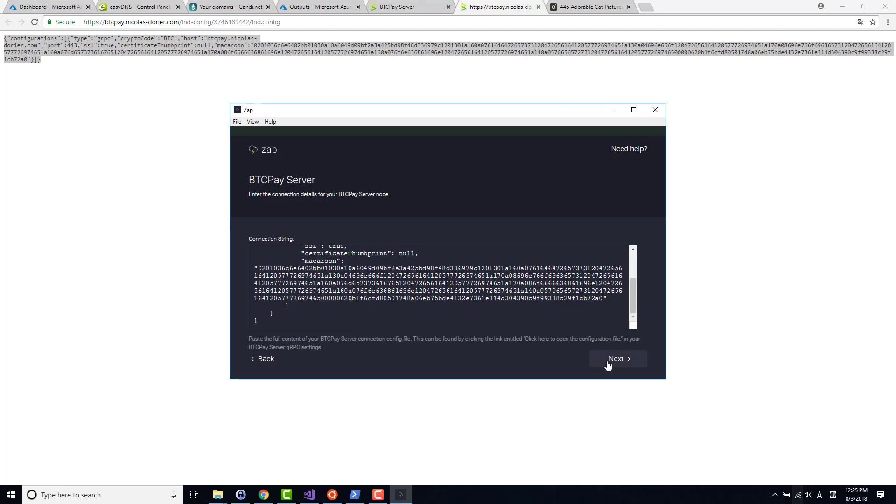
pyautogui.click(608, 364)
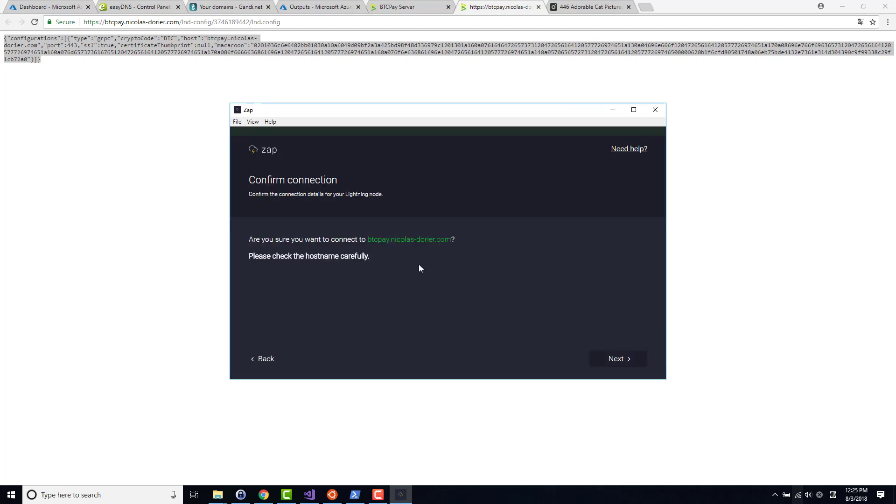
pyautogui.click(615, 359)
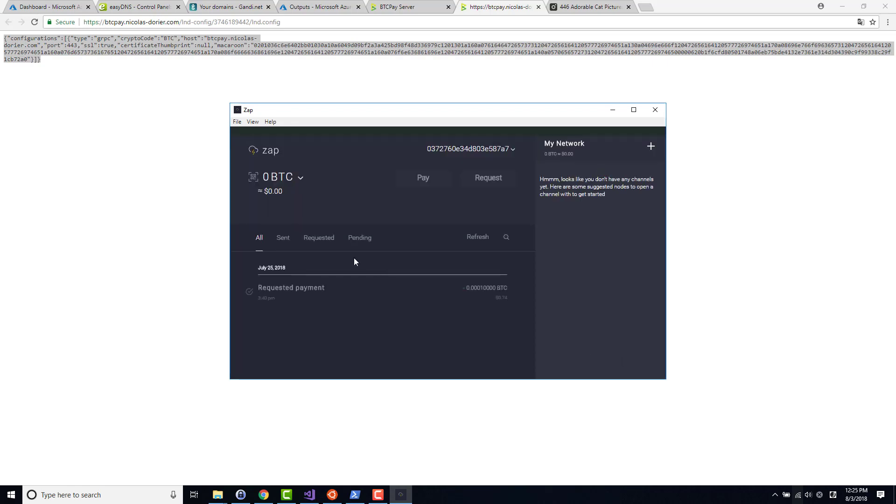
# Step: Browse Zap's Sent, Requested and All payment filters, then return to BTCPay's GRPC settings
pyautogui.click(273, 240)
pyautogui.click(319, 239)
pyautogui.click(273, 241)
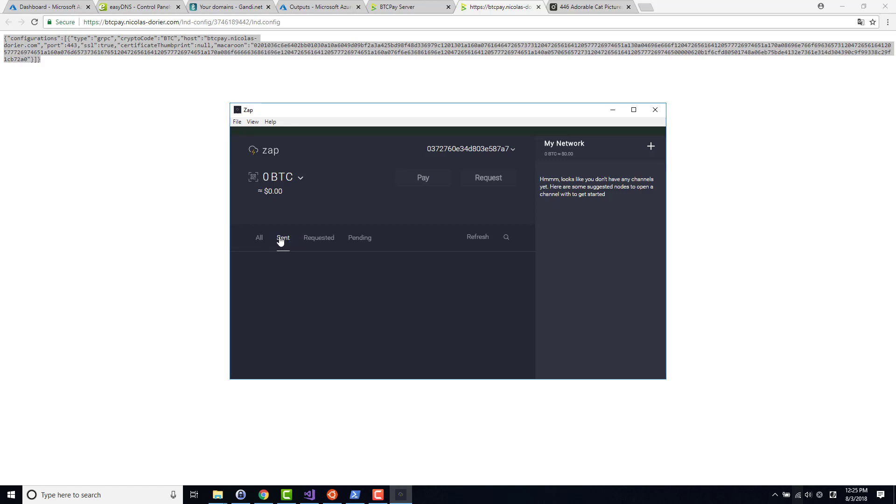
pyautogui.click(269, 241)
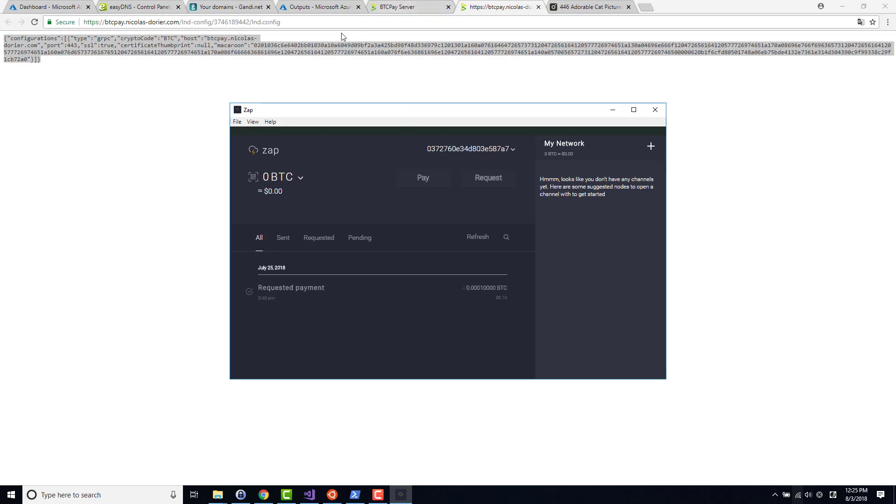
pyautogui.click(394, 8)
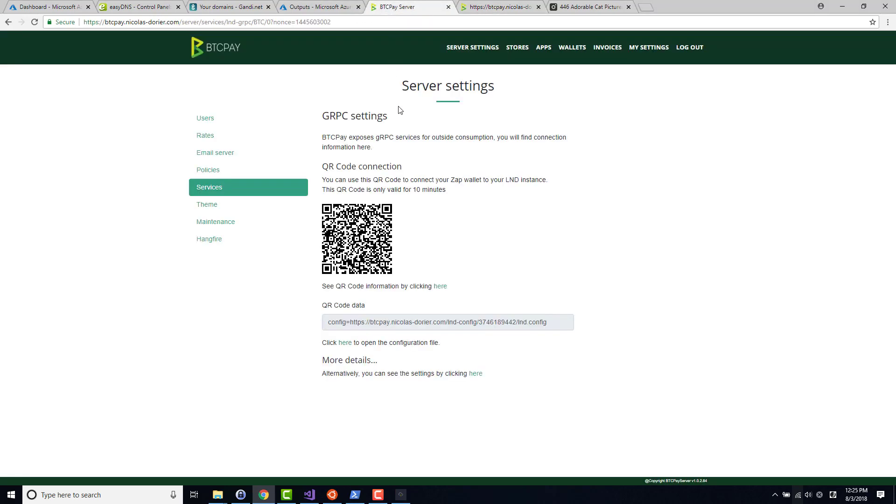
pyautogui.click(378, 495)
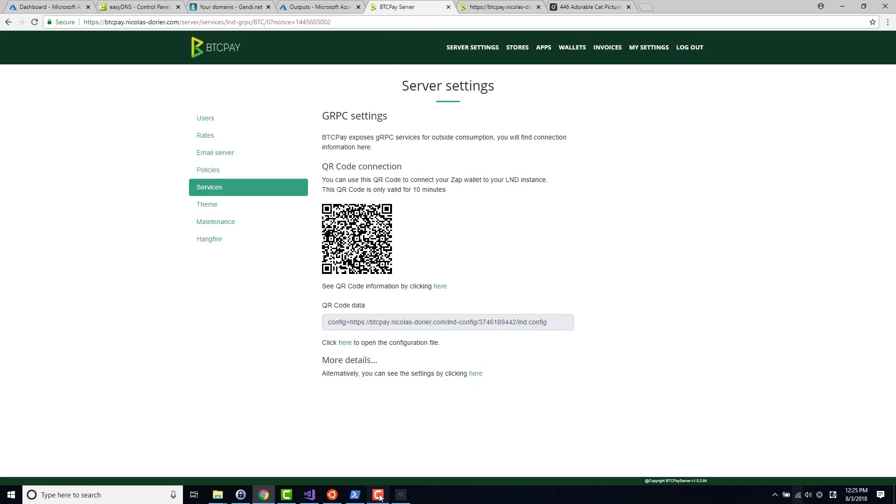